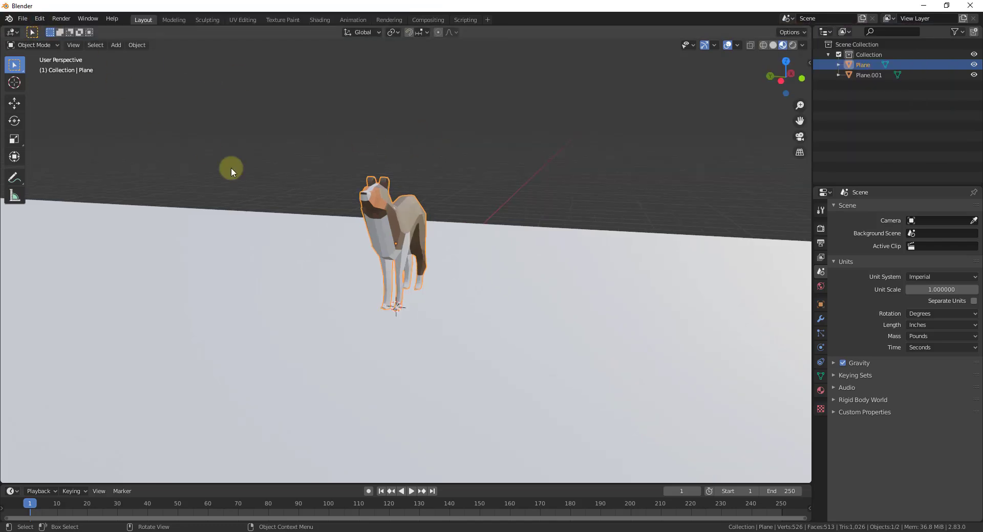
- Find the Sapling Tree Gen add-on in the preferences by searching "saplin" and review its details
click(37, 20)
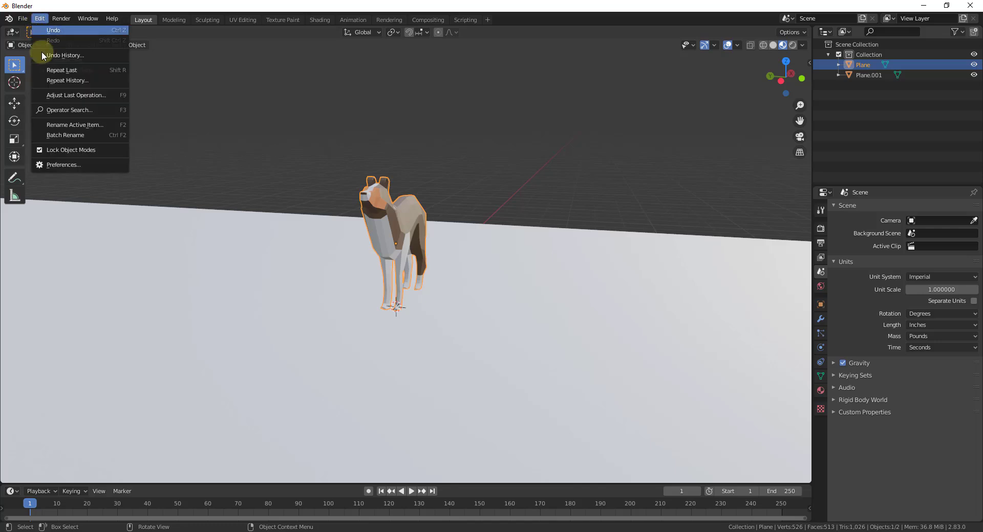
click(67, 166)
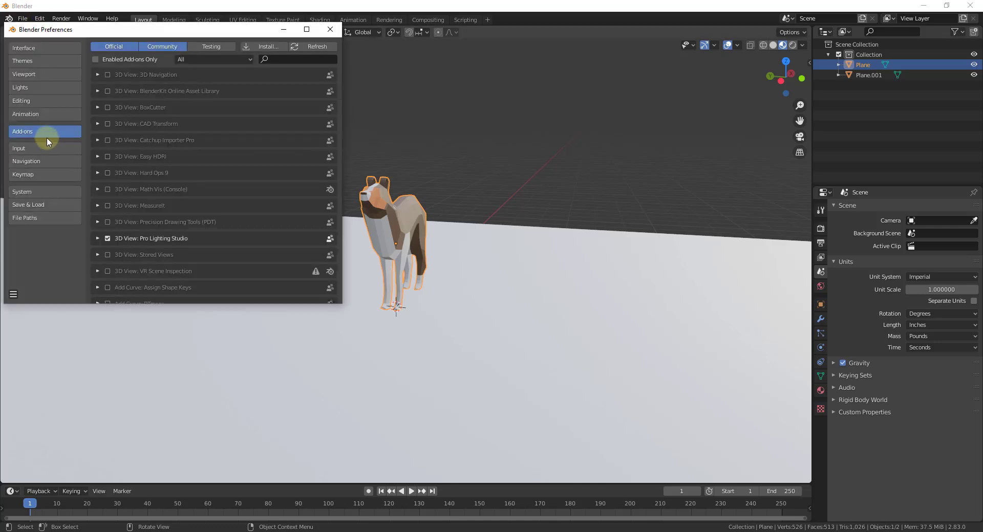
click(286, 60)
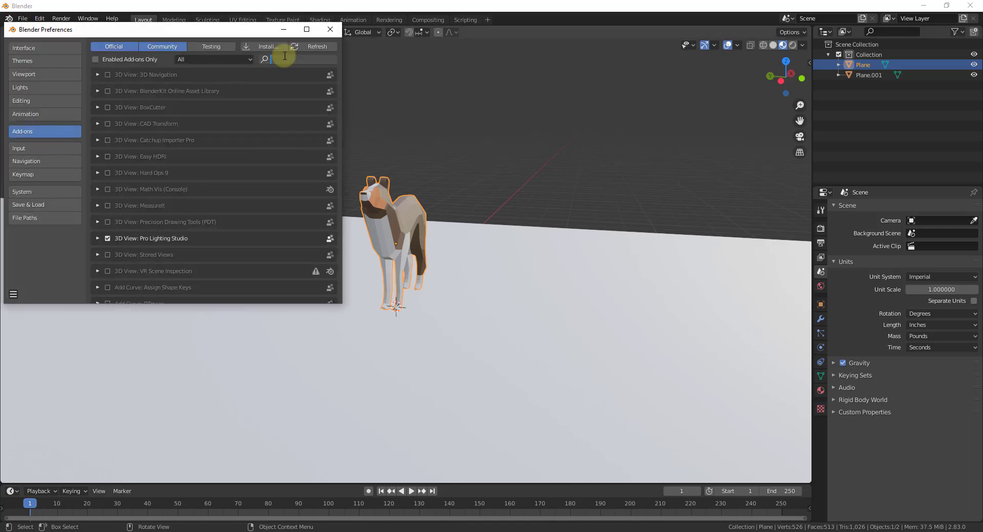
text(saplin)
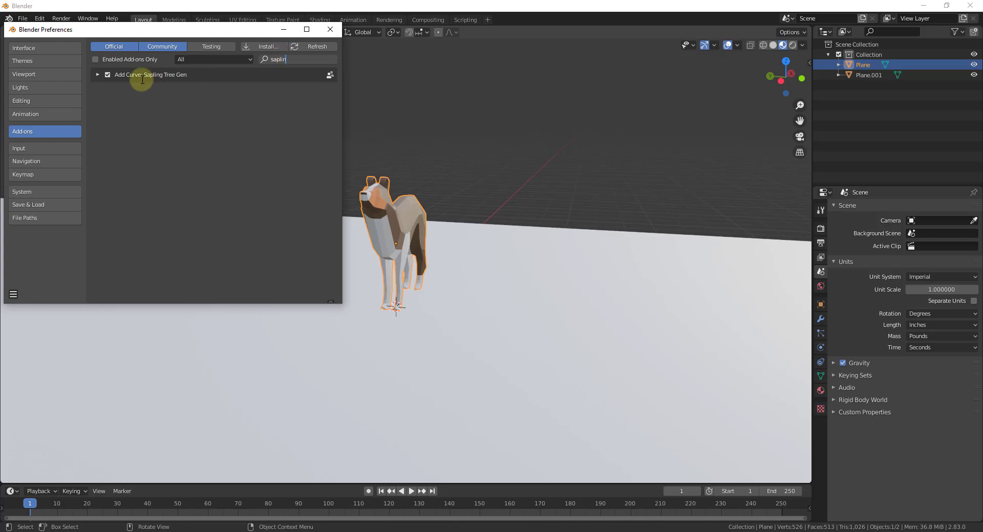
click(96, 75)
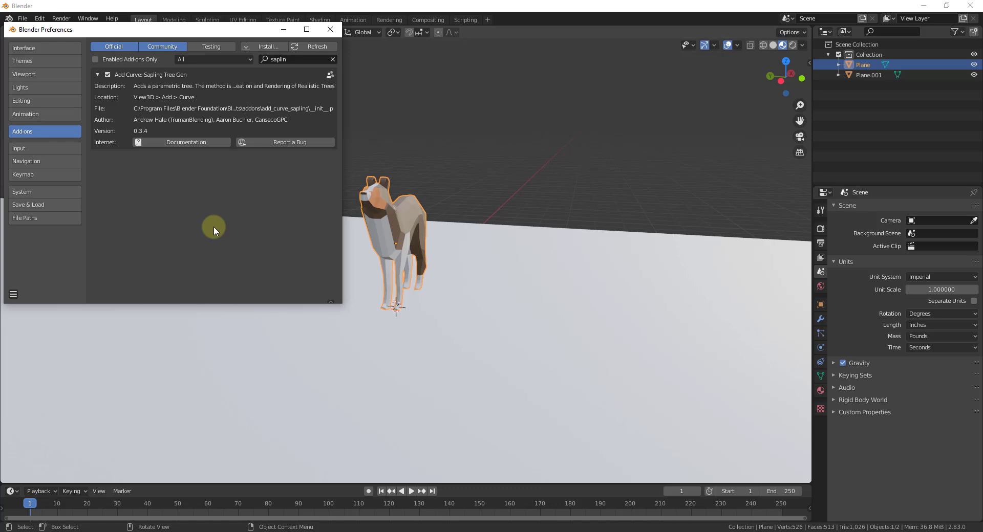
click(190, 147)
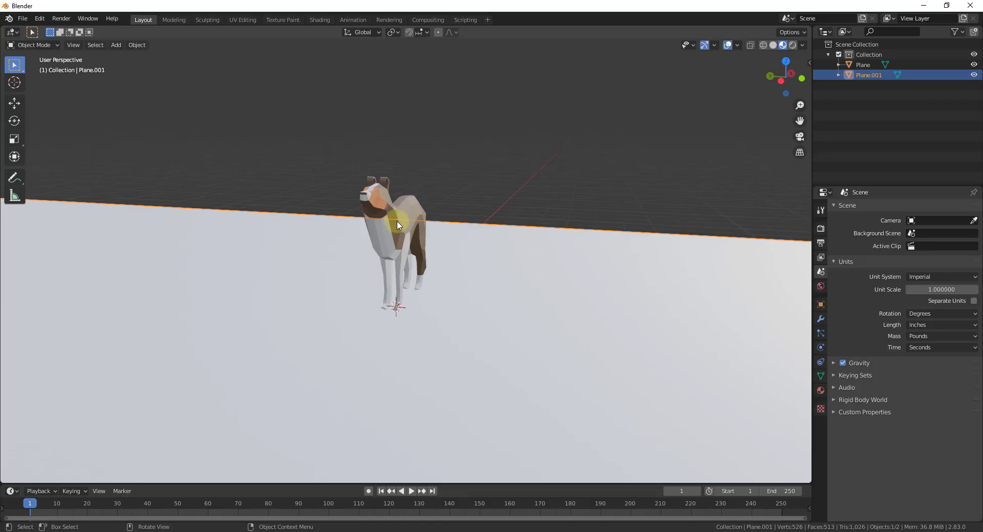
key(g)
key(y)
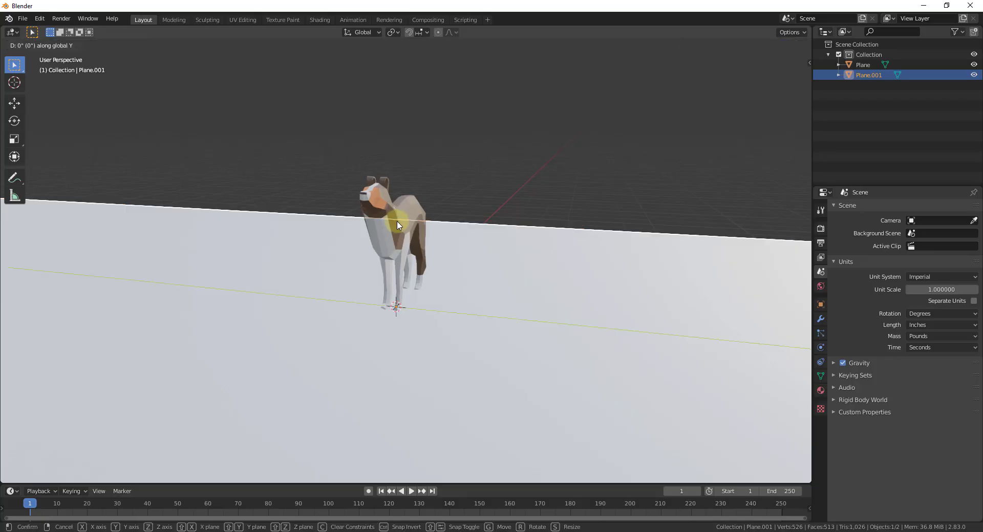
click(389, 228)
- Move the dog model about 77 inches along the global Y axis, away from the 3D cursor
click(413, 230)
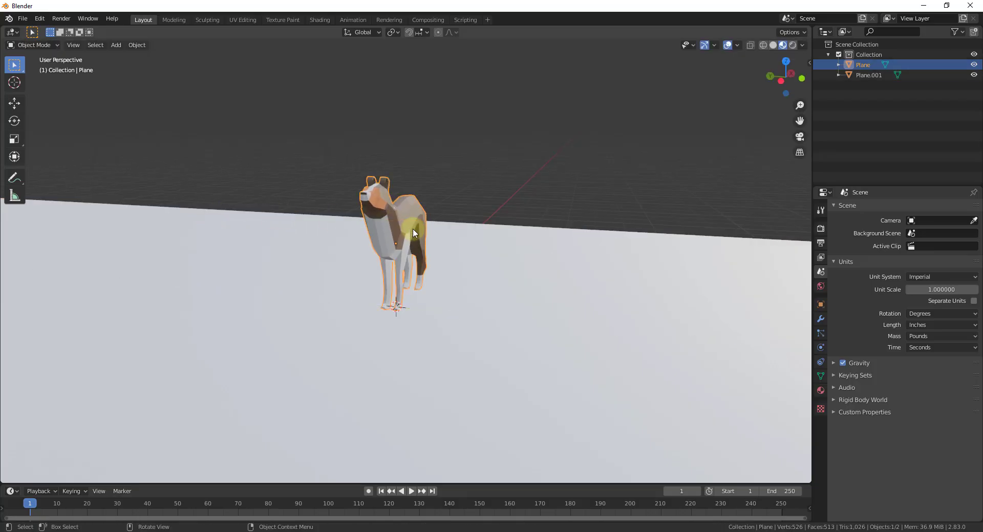
key(g)
key(y)
click(158, 217)
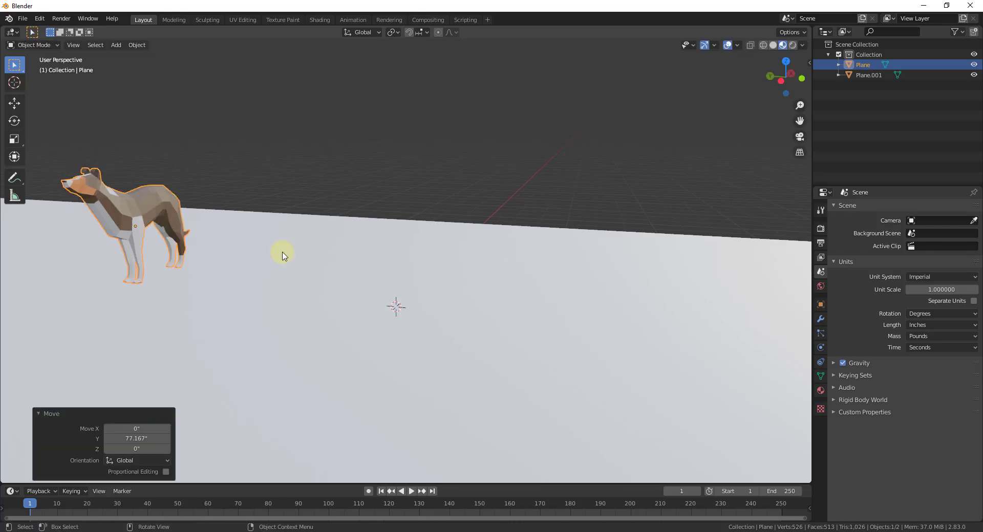
- Add a Sapling Tree Gen curve with default settings at the 3D cursor beside the dog
middle_drag(283, 254, 456, 301)
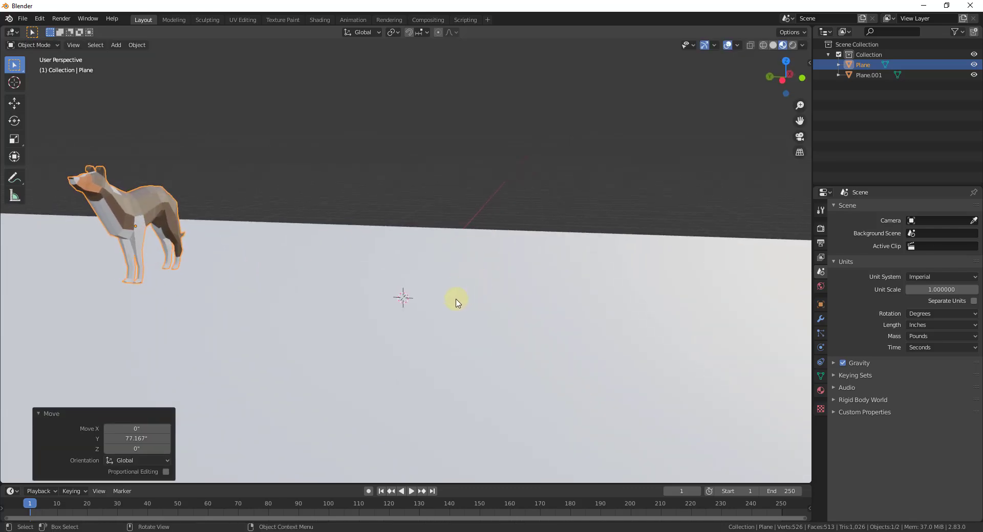
key(shift+a)
mouse_move(455, 299)
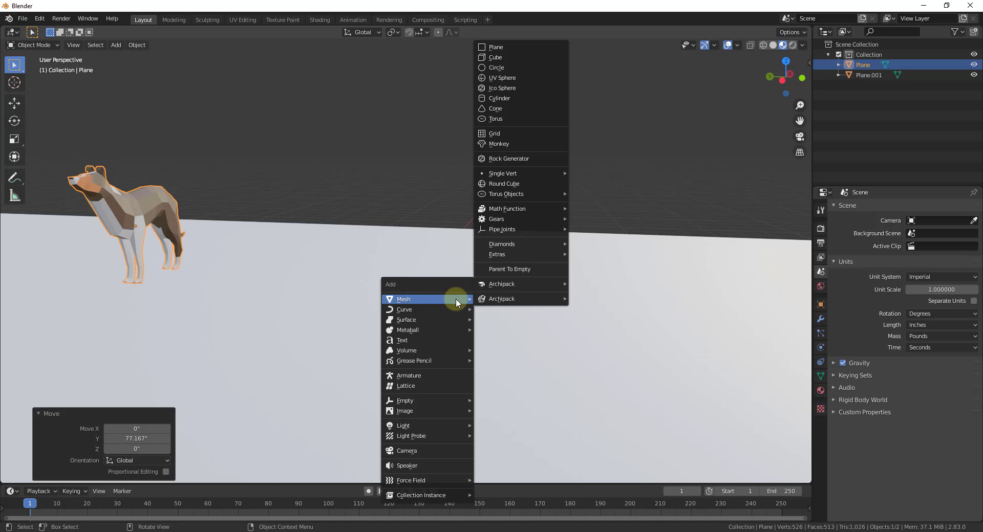
mouse_move(424, 309)
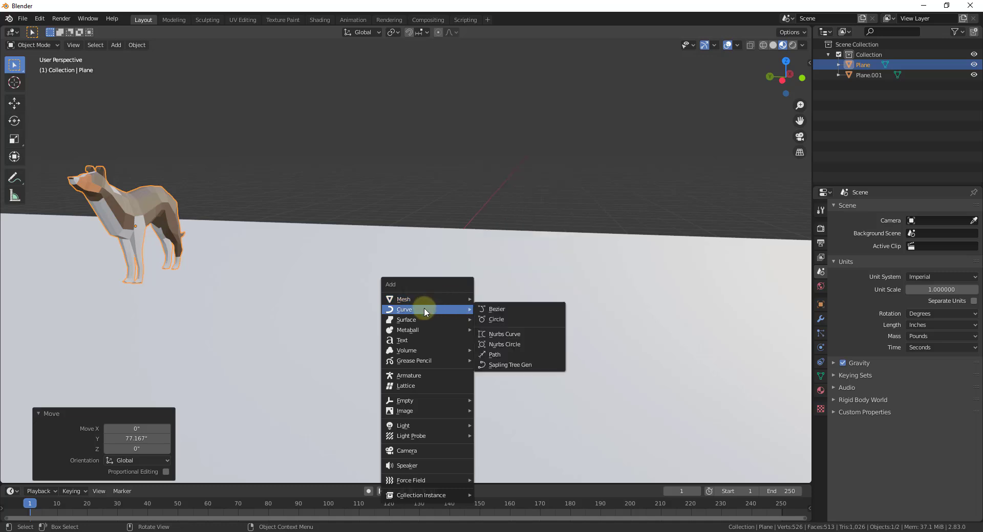
click(512, 366)
scroll(420, 338, down, 4)
scroll(419, 338, down, 2)
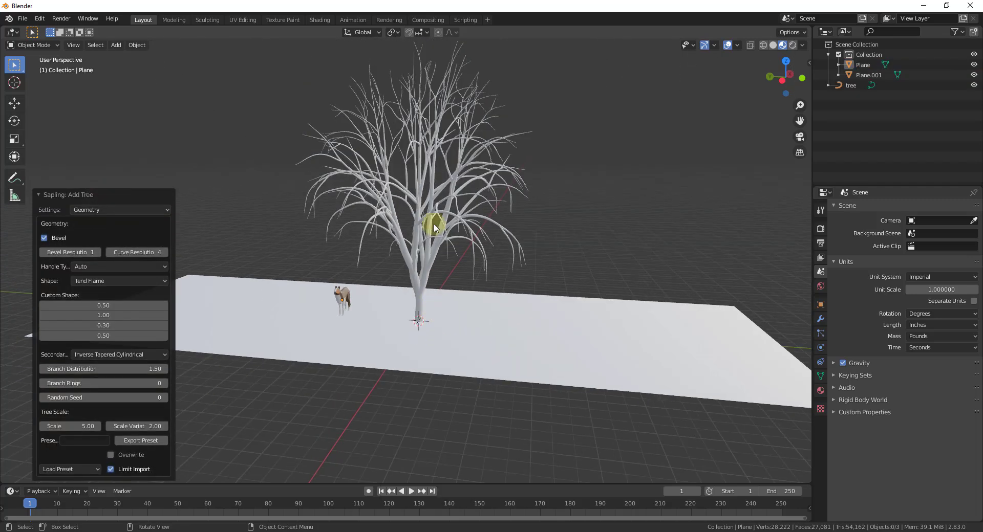
scroll(428, 160, up, 3)
scroll(452, 124, up, 2)
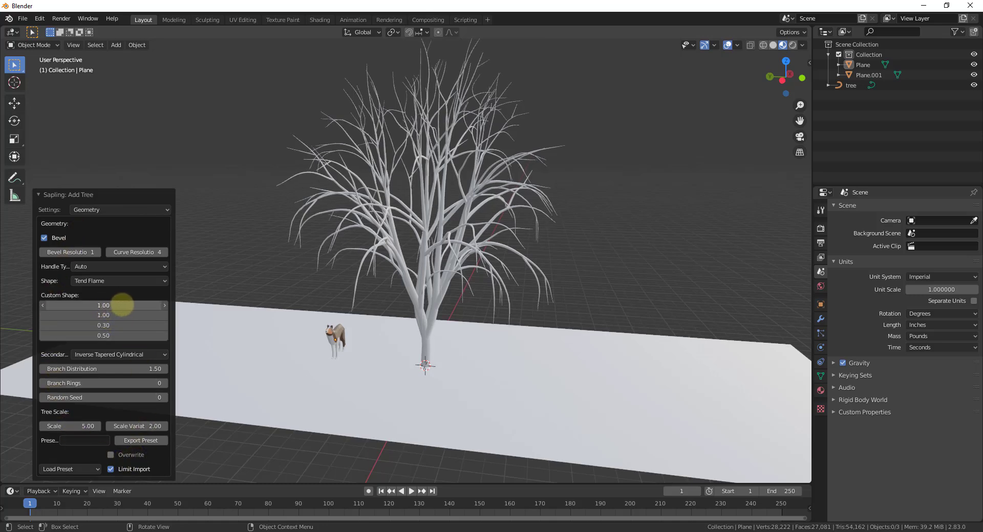
- Try custom shape values of 0.35 and 0.28 in the tree's first two shape settings, and undo the changes
drag(111, 305, 110, 306)
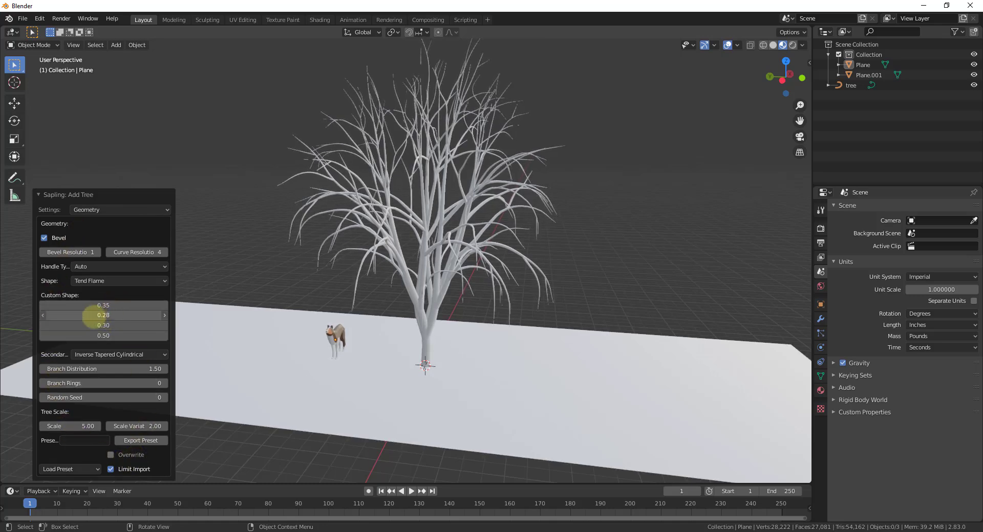
key(ctrl+z)
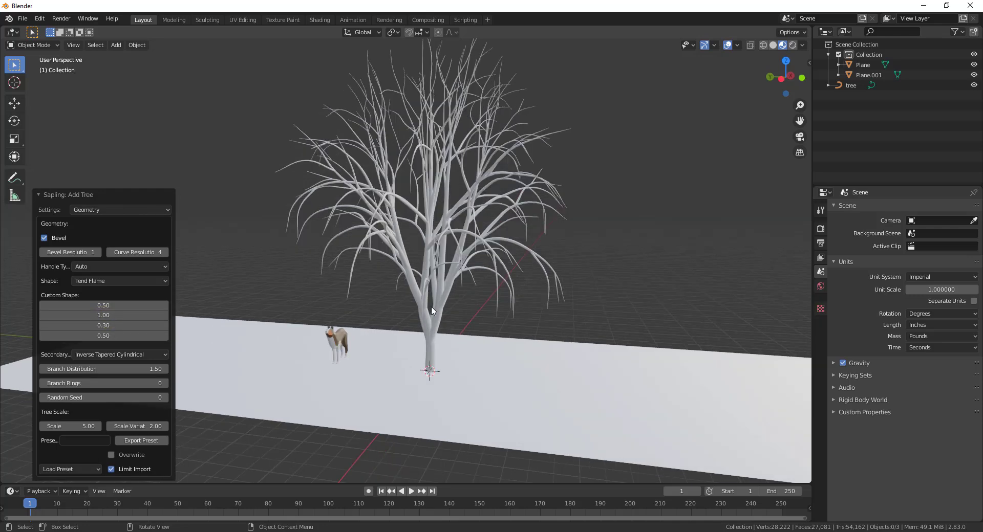
scroll(425, 270, down, 3)
scroll(482, 216, up, 3)
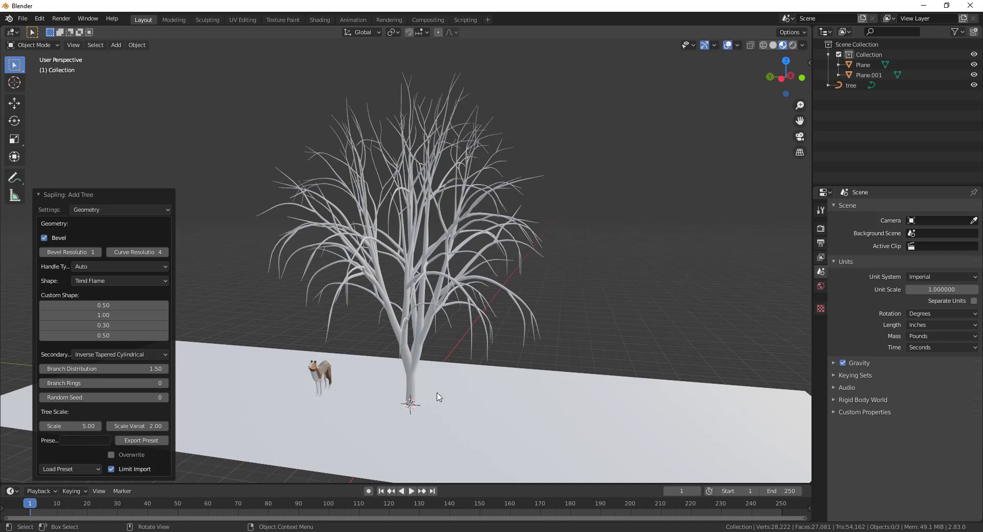
- Try to bring back the generation settings of the existing tree
click(506, 418)
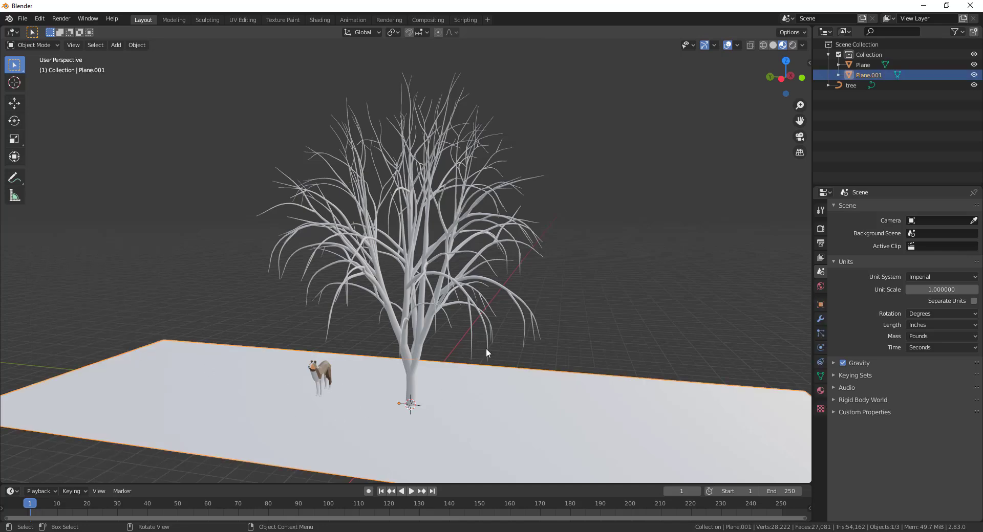
click(421, 329)
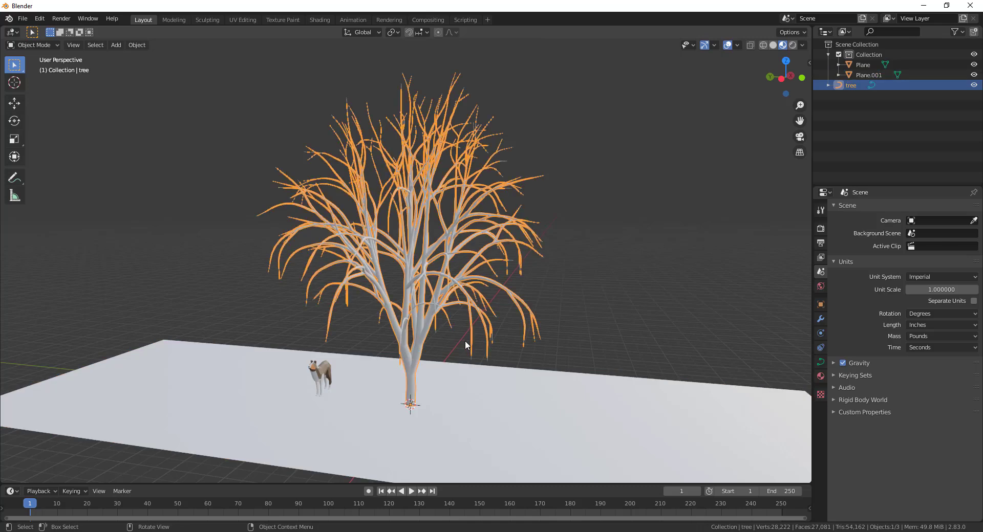
key(F9)
drag(454, 253, 101, 148)
- Move the tree about 281 inches along the global Y axis, past the dog to the ground plane's far end
click(409, 381)
click(409, 393)
key(g)
key(y)
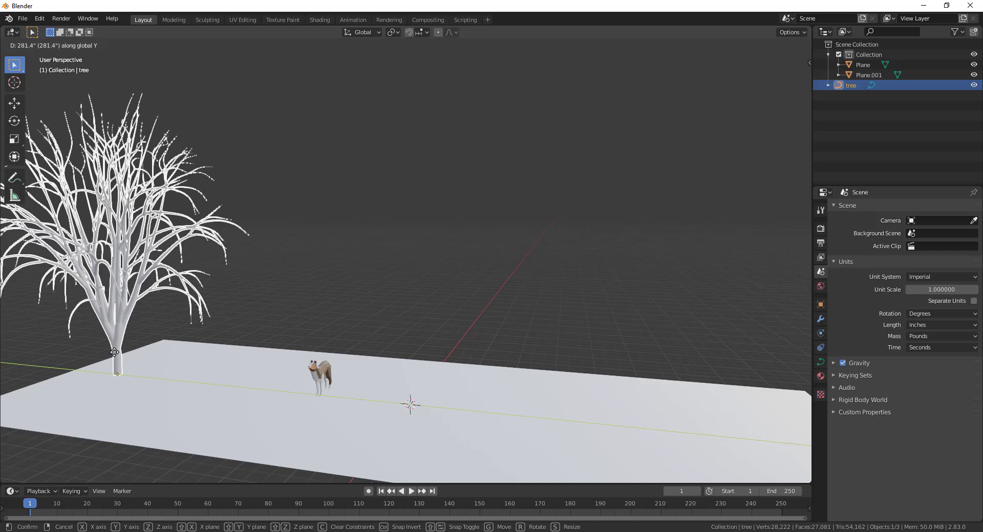
click(114, 352)
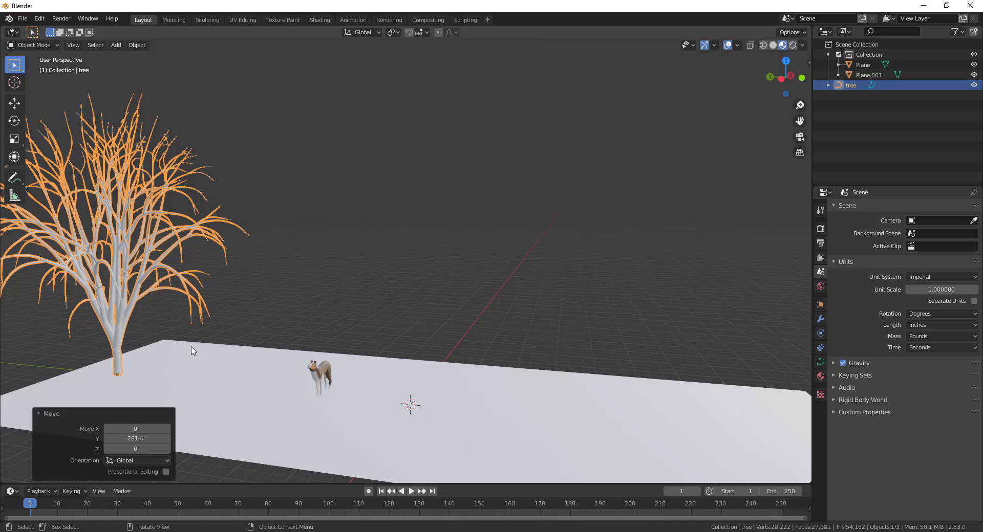
- Add a second Sapling Tree Gen curve at the 3D cursor with scale 5.57 and scale variation 1.76
click(427, 412)
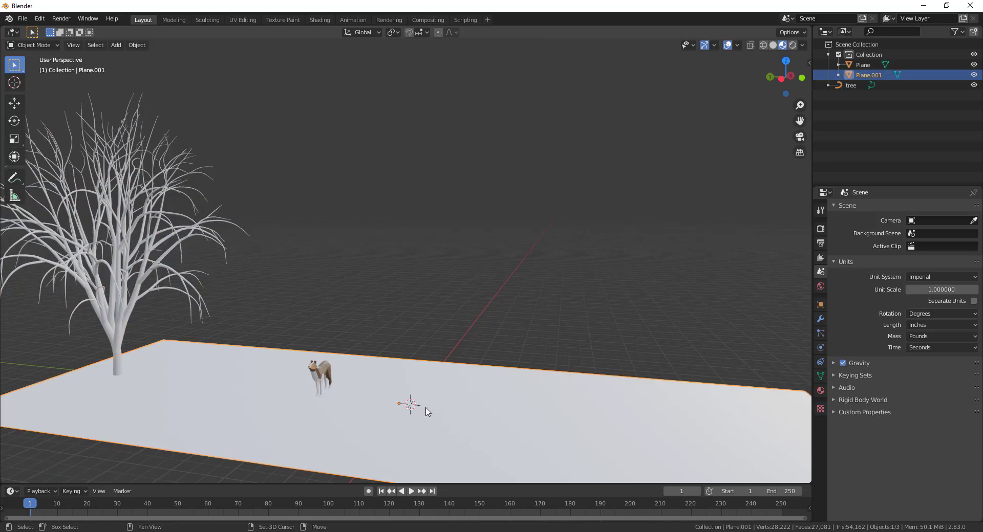
key(shift+a)
mouse_move(387, 333)
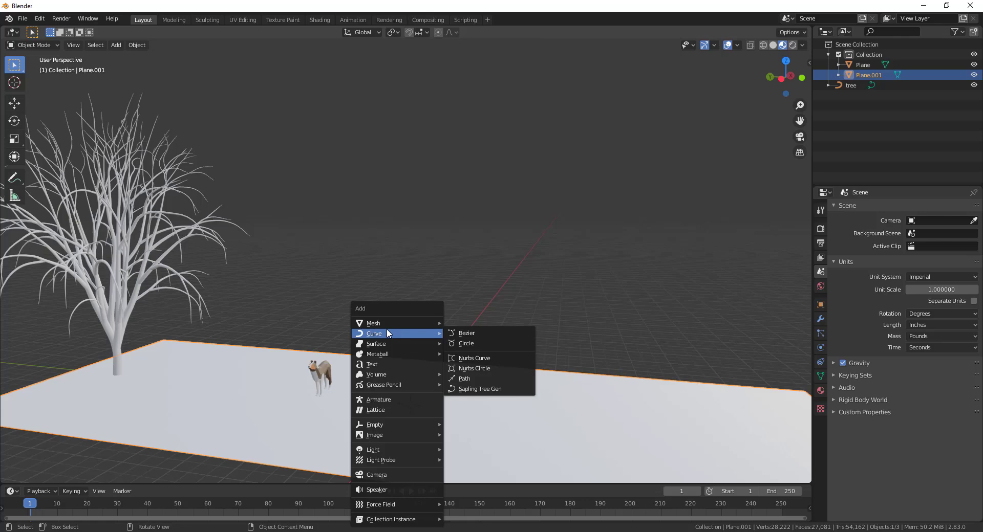
click(477, 390)
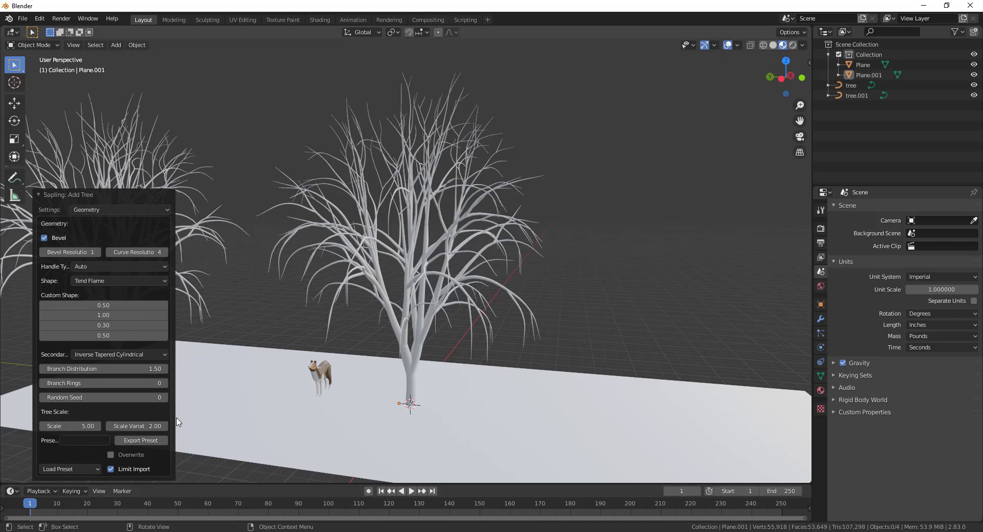
drag(68, 427, 103, 427)
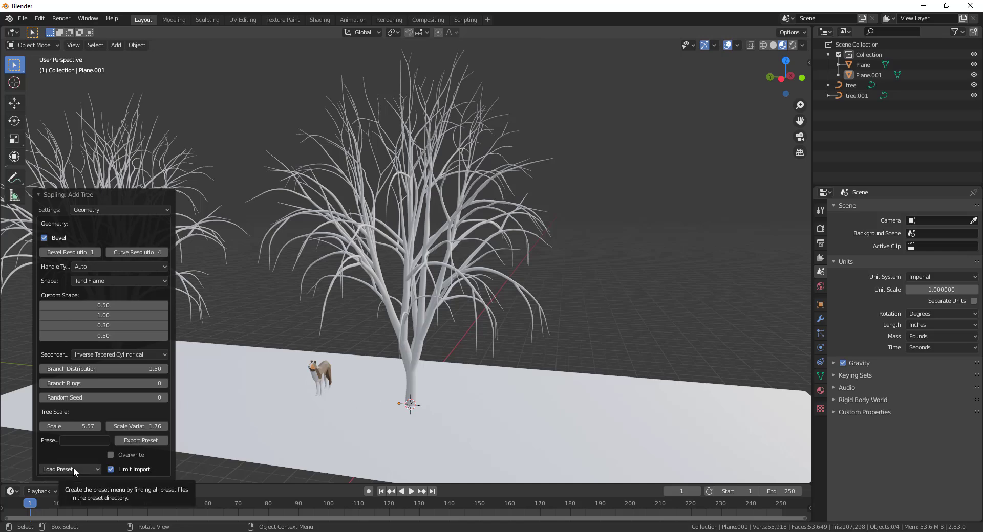
- Load the willow preset for the second tree and enable Bevel so its branches have thickness
click(86, 469)
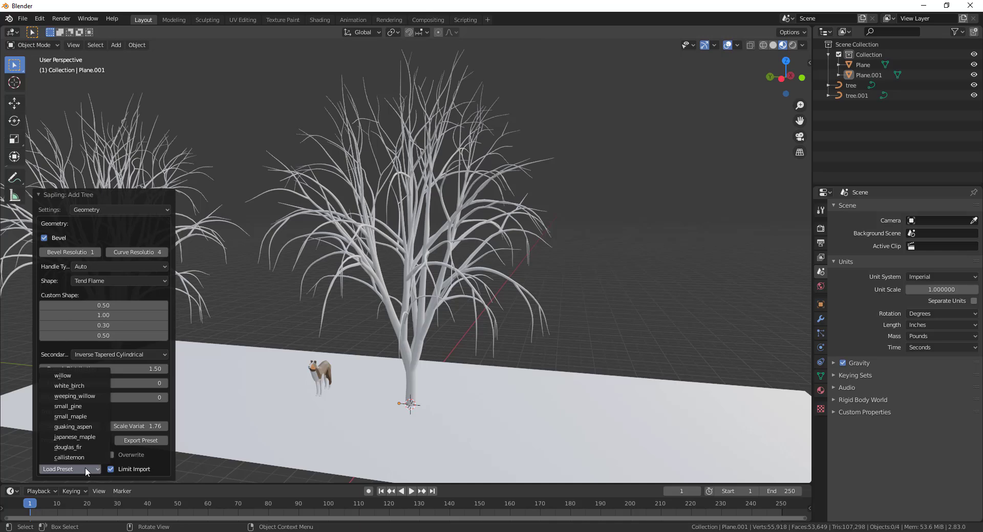
click(72, 375)
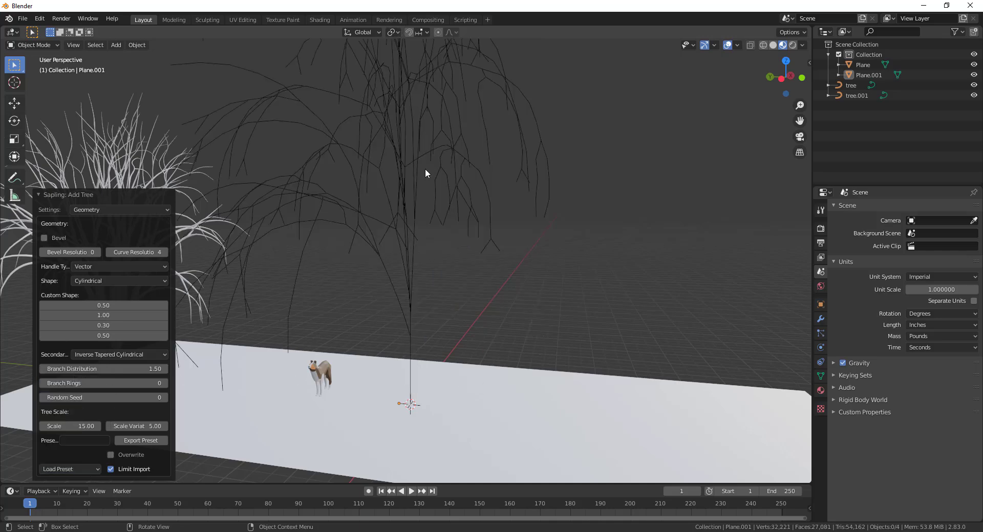
scroll(457, 367, down, 5)
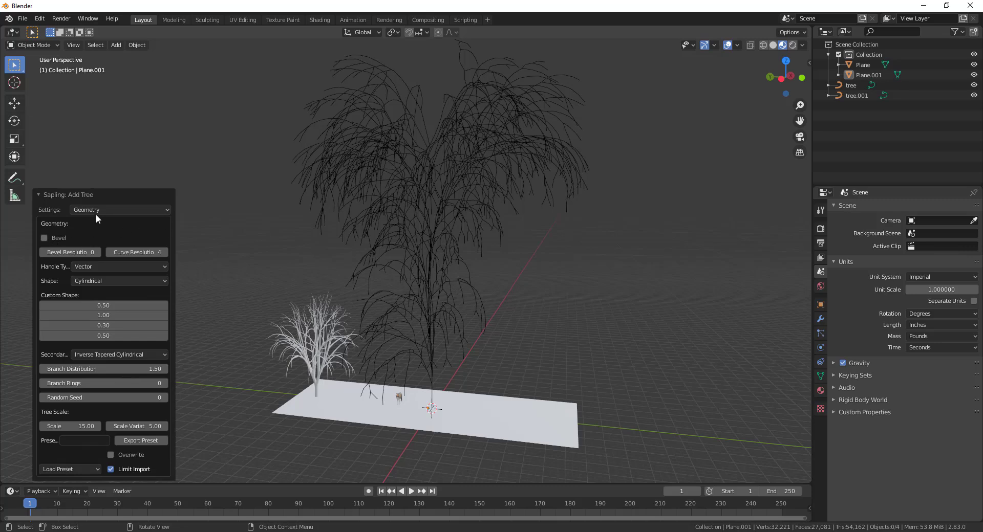
click(44, 238)
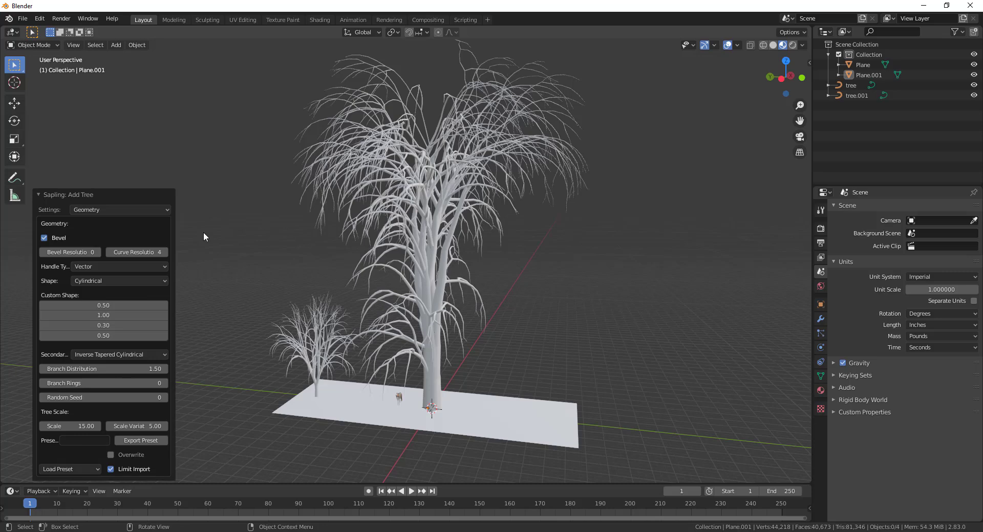
- Try the weeping_willow preset on the second tree, followed by the small_pine preset
click(90, 467)
click(81, 395)
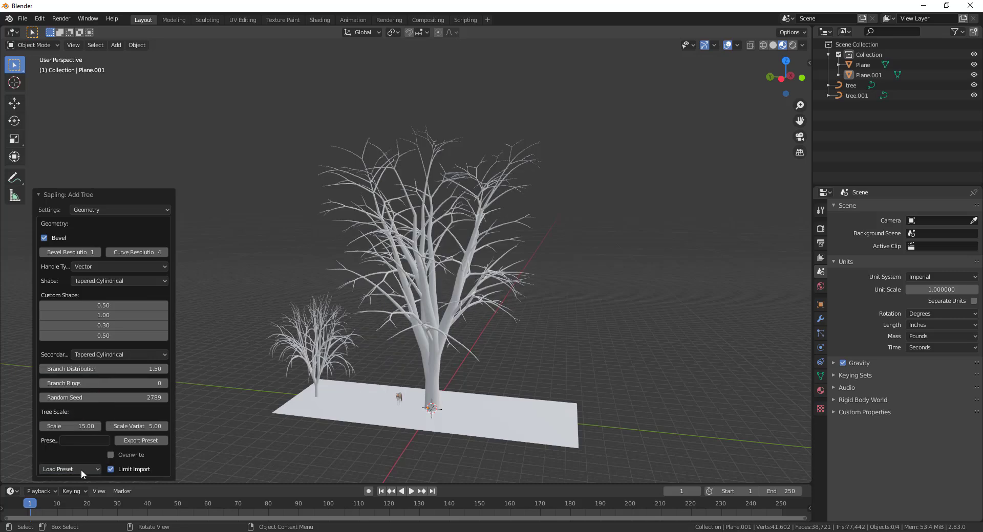
click(81, 469)
click(70, 419)
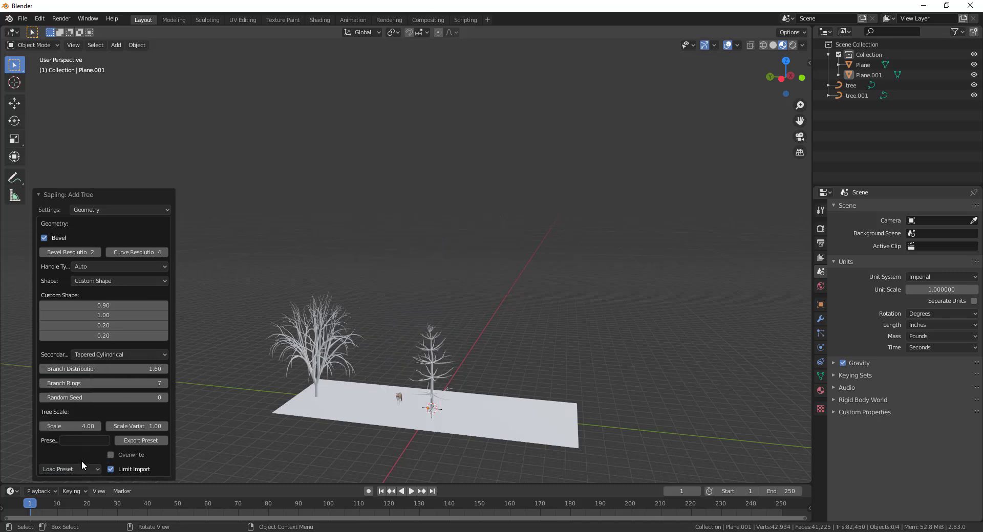
- Load the guaking_aspen preset for the second tree and enable Bevel
click(70, 469)
click(73, 427)
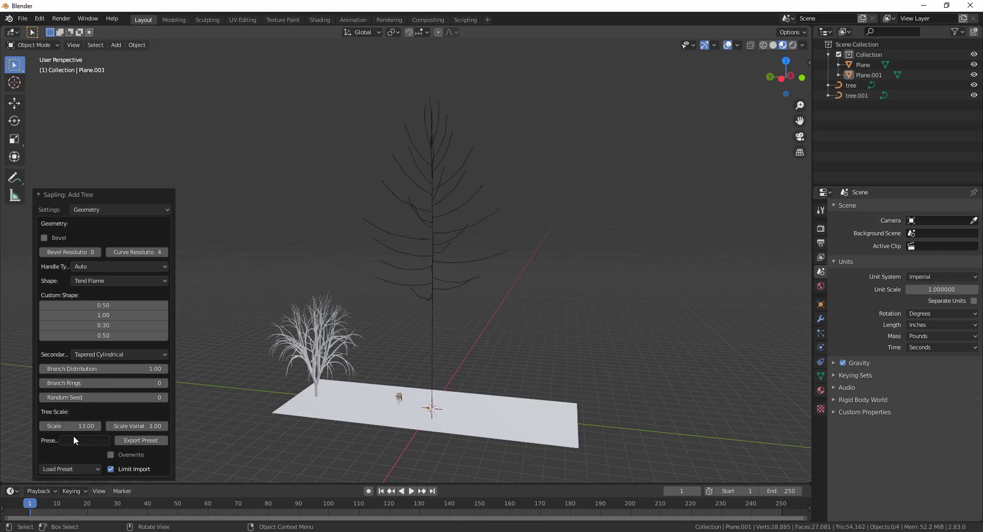
click(54, 239)
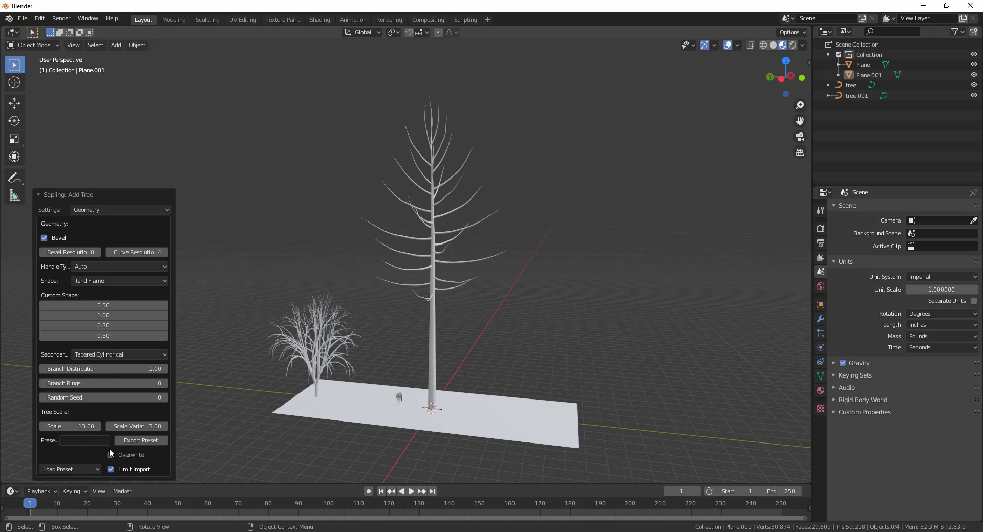
- Load the douglas_fir preset for the second tree
click(70, 469)
click(72, 440)
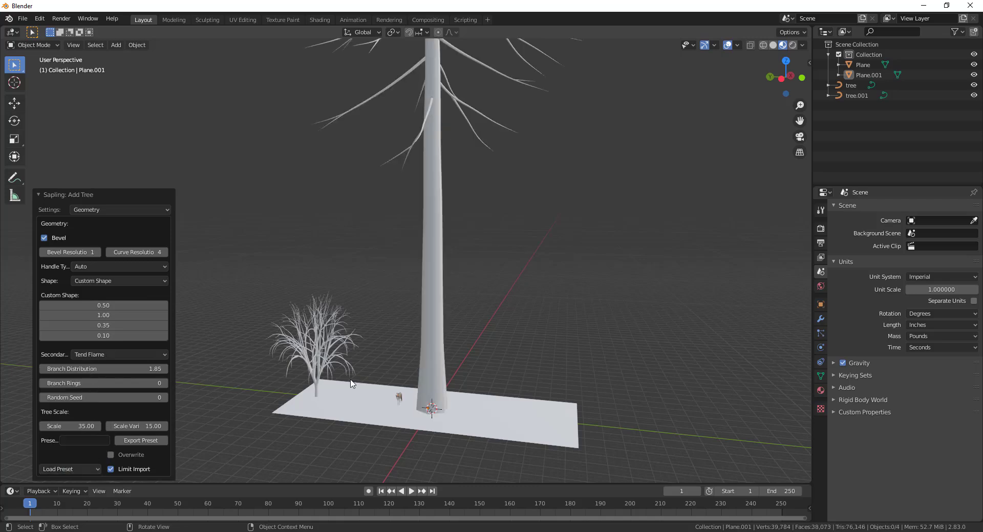
scroll(461, 394, down, 5)
scroll(424, 474, up, 6)
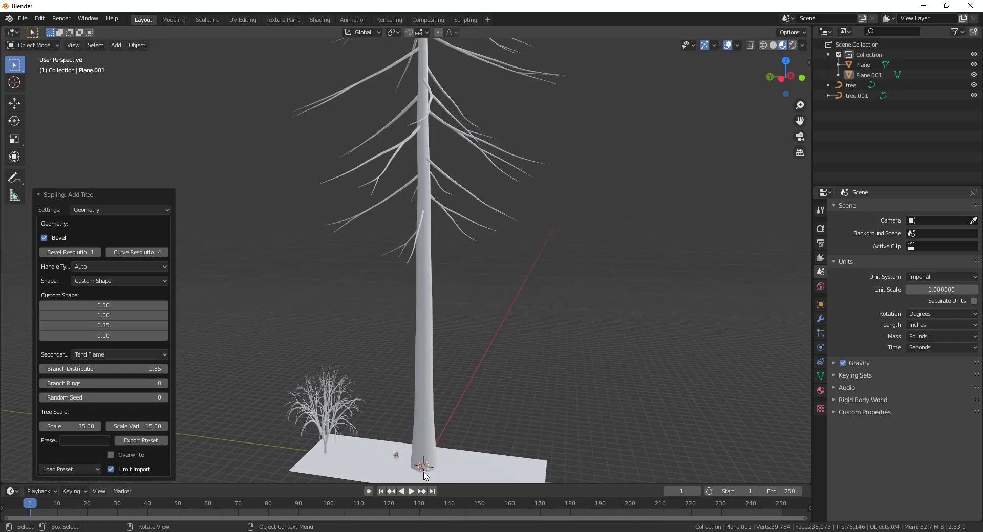
- Reduce the douglas fir tree's Scale to 8.12 to bring it closer to the size of the neighbouring tree
scroll(424, 474, up, 5)
scroll(424, 474, down, 4)
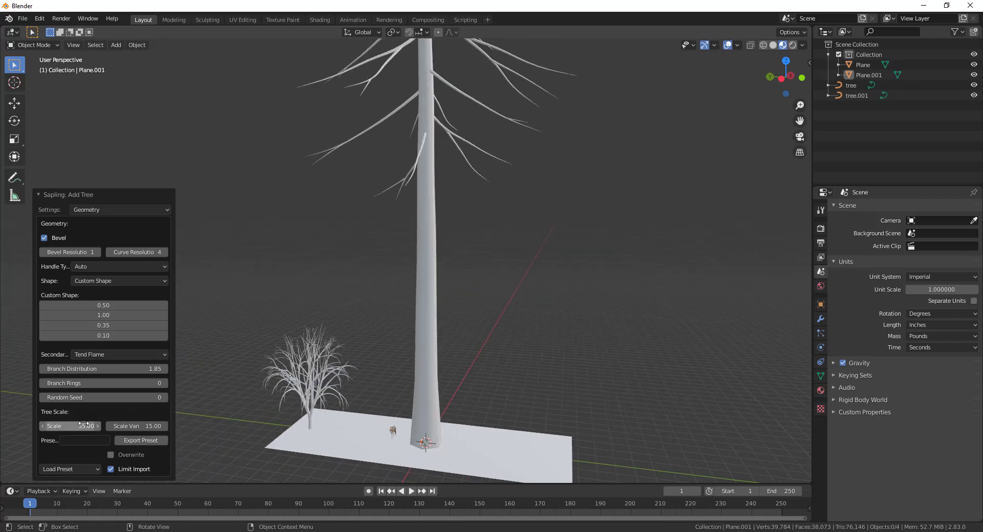
drag(84, 424, 30, 424)
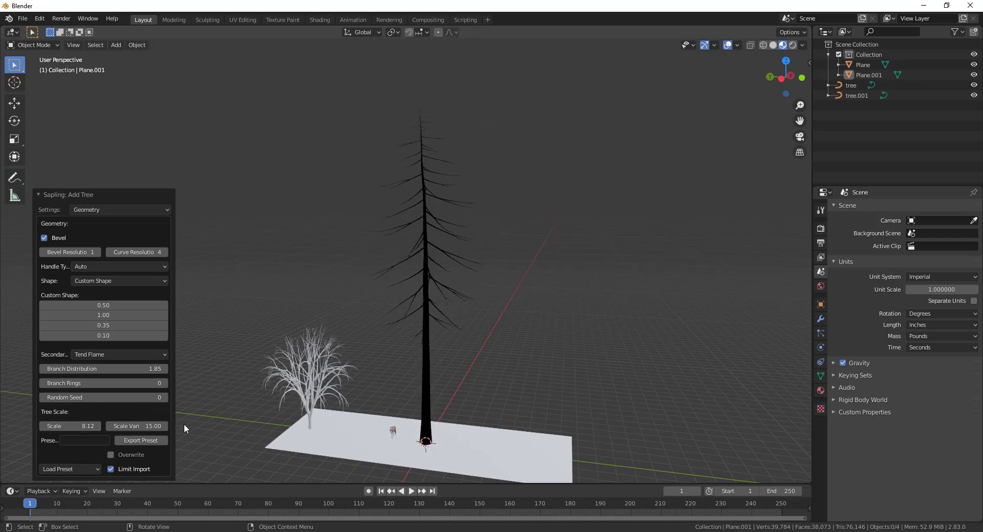
- Load the broad-crowned preset with the Tend Flame shape for the second tree and view the secondary branch shape options
click(71, 469)
click(77, 425)
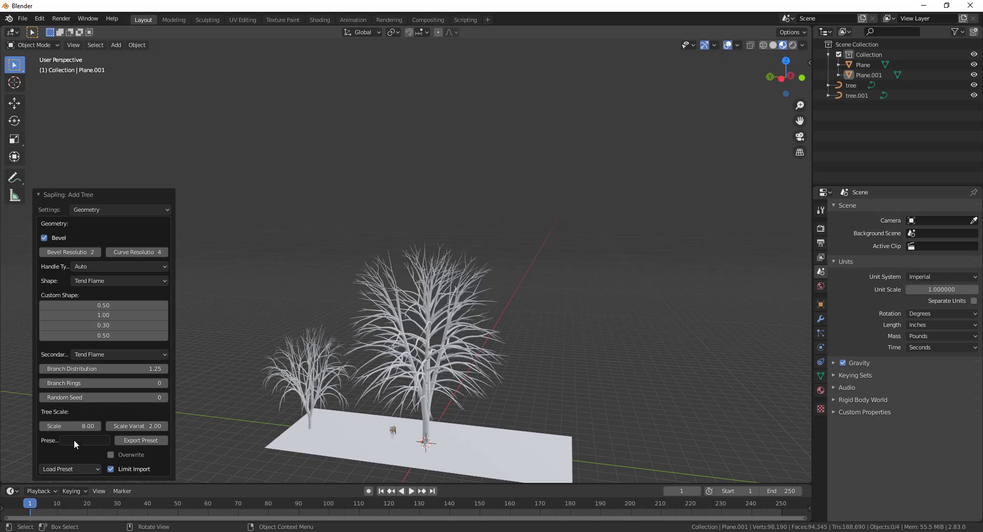
scroll(430, 421, up, 4)
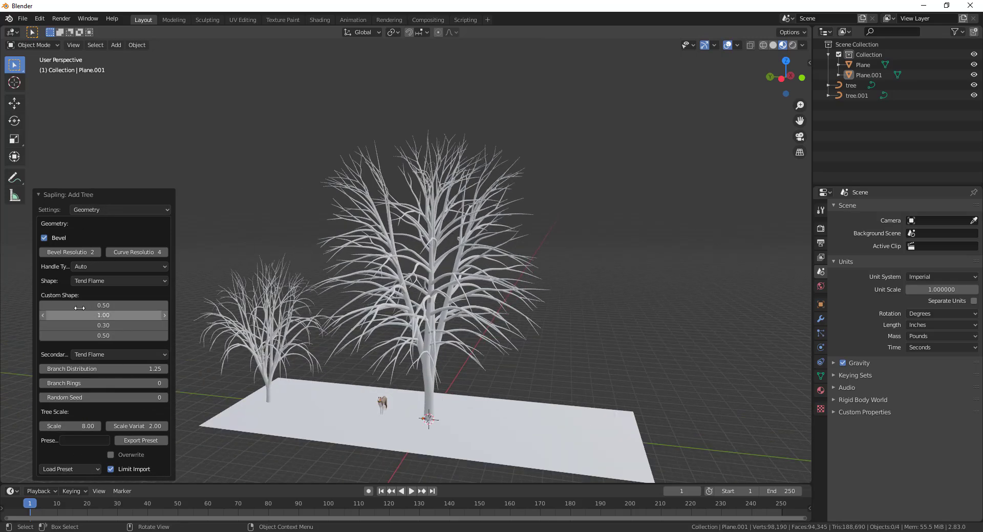
click(110, 354)
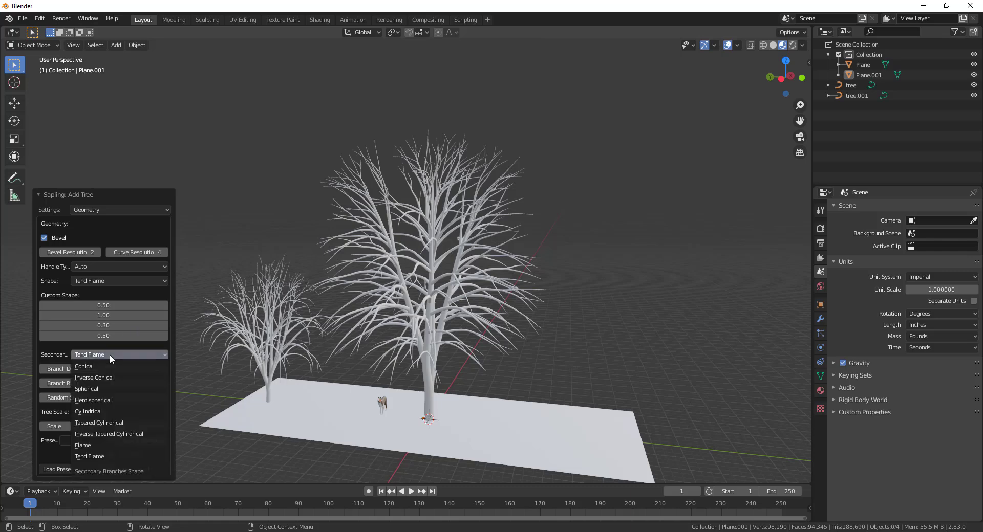
click(104, 356)
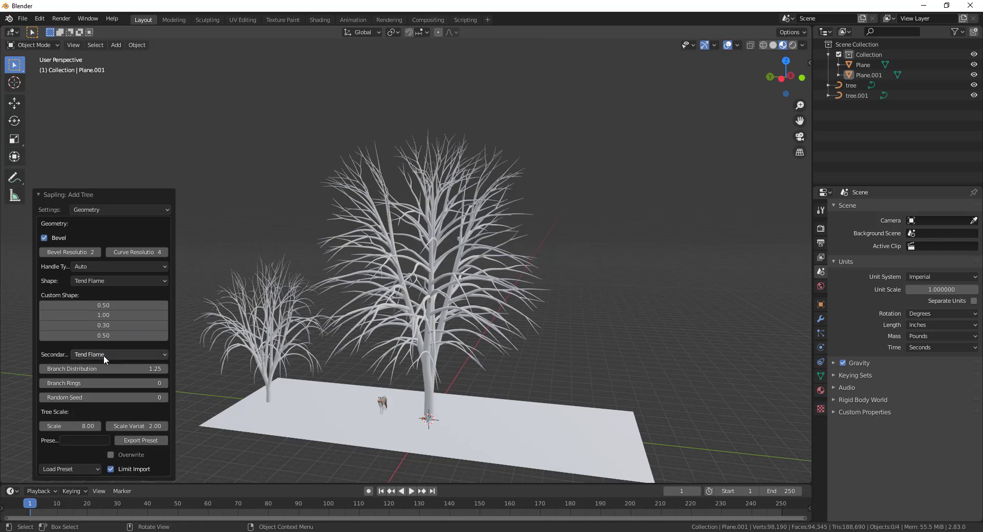
- Show the second tree's Branch Radius settings and set the Radius Scale to 0.76
click(108, 209)
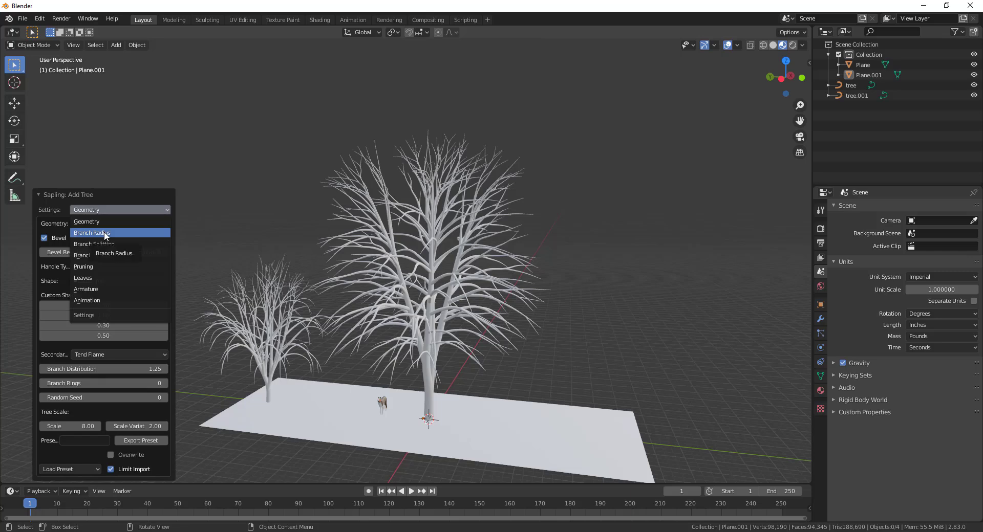
click(103, 233)
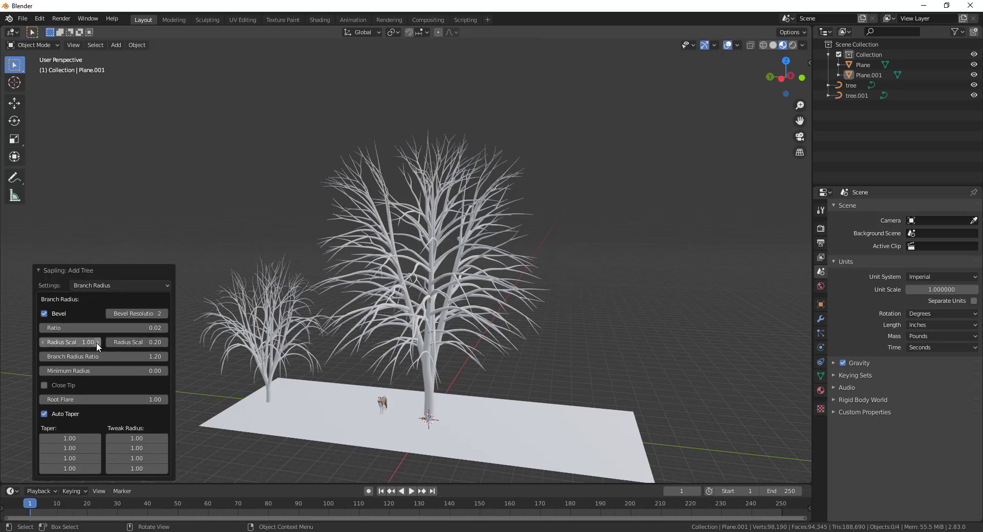
drag(100, 347, 133, 346)
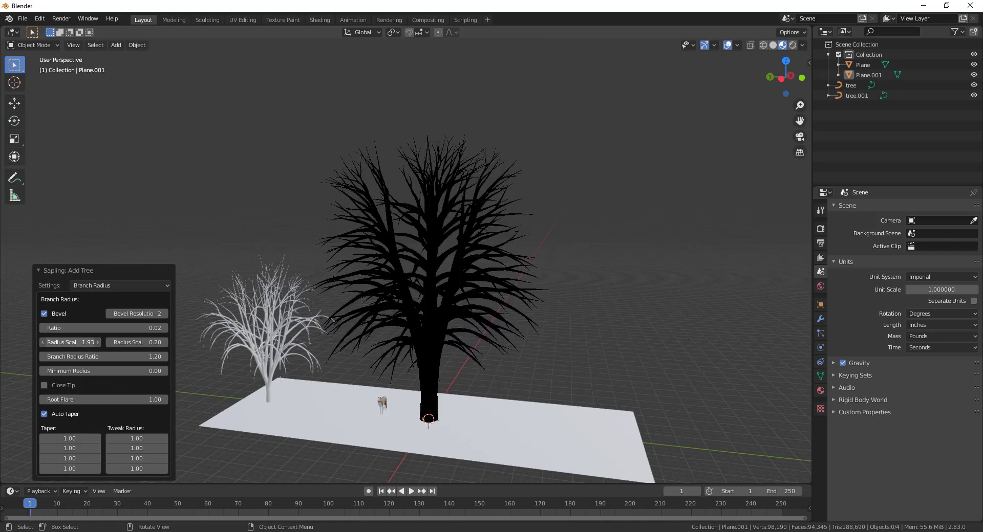
key(Escape)
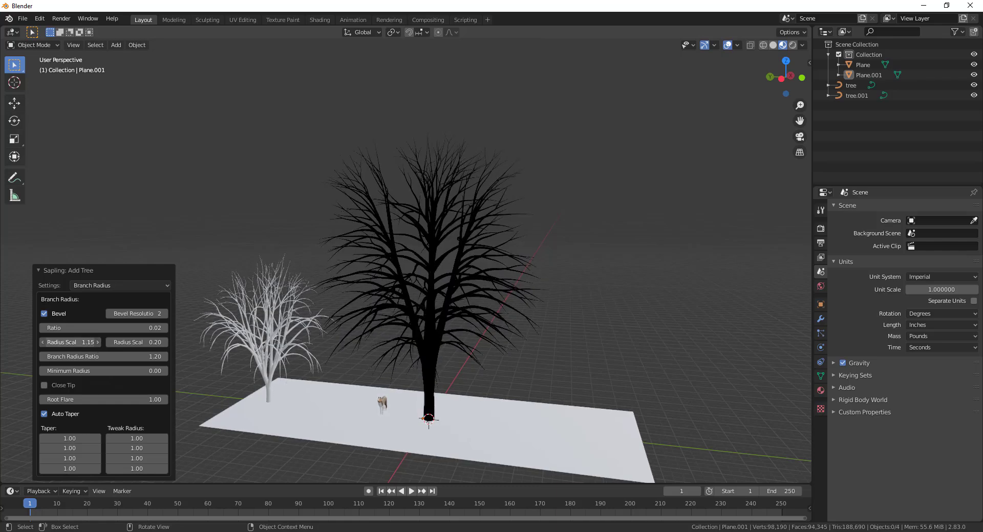
drag(72, 343, 57, 343)
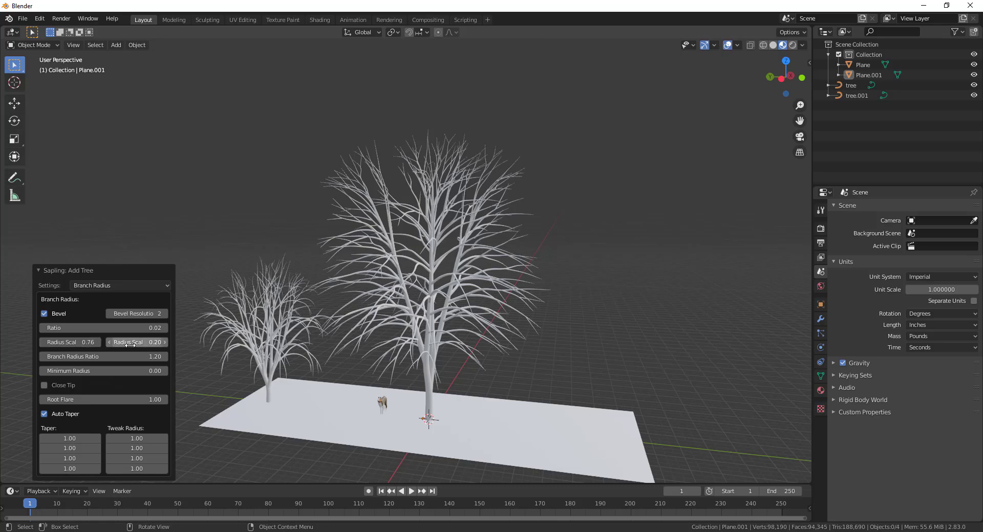
- Set the Radius Scale Variation to 0.14, try a Minimum Radius of 0.18 on the branches and reset that minimum
drag(137, 342, 107, 370)
scroll(442, 277, up, 3)
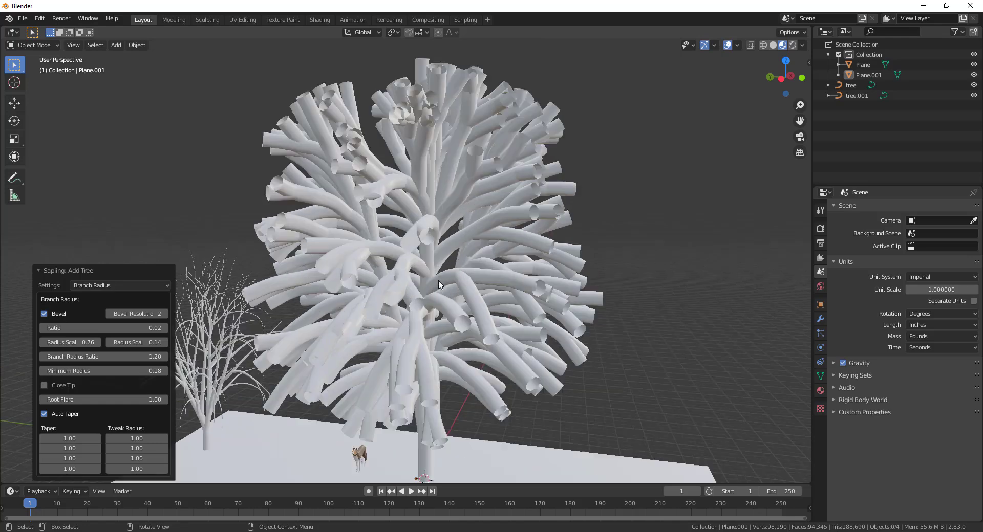
scroll(442, 275, down, 1)
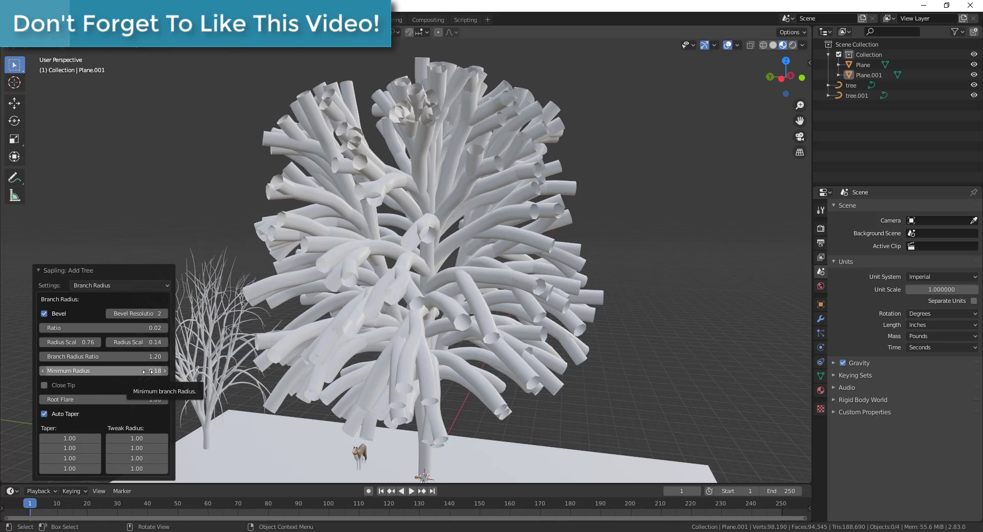
key(BackSpace)
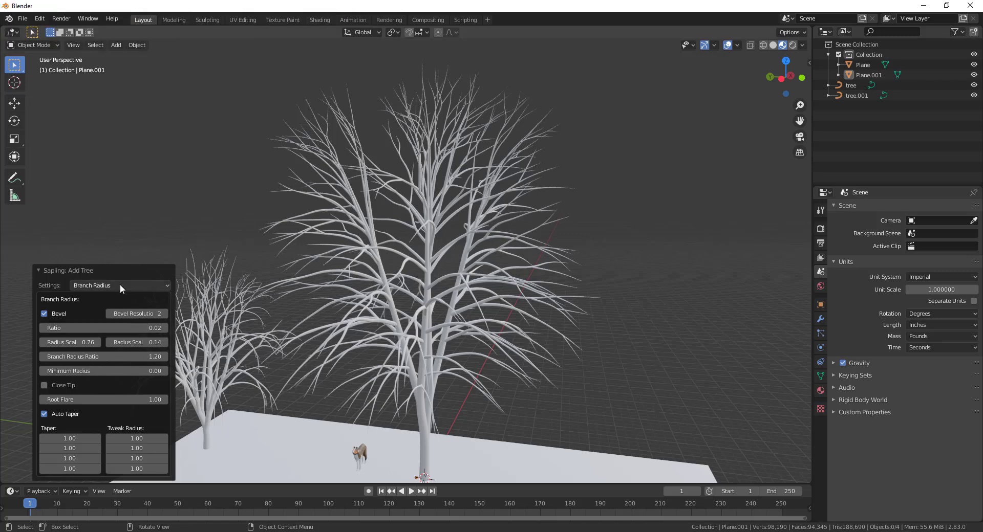
scroll(490, 229, down, 2)
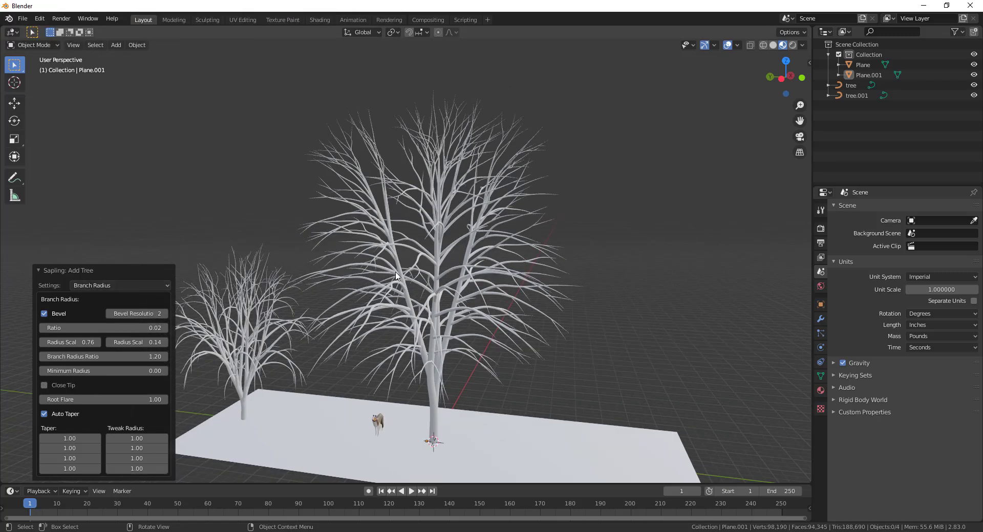
- Look briefly at the Branch Splitting settings, return to Branch Radius and enter 0.0 as the Minimum Radius
click(131, 281)
click(115, 320)
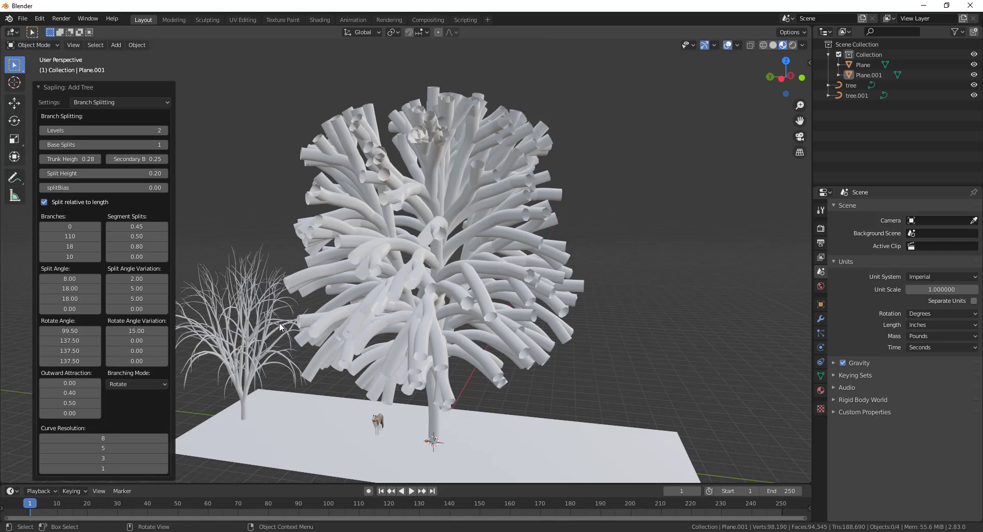
click(103, 103)
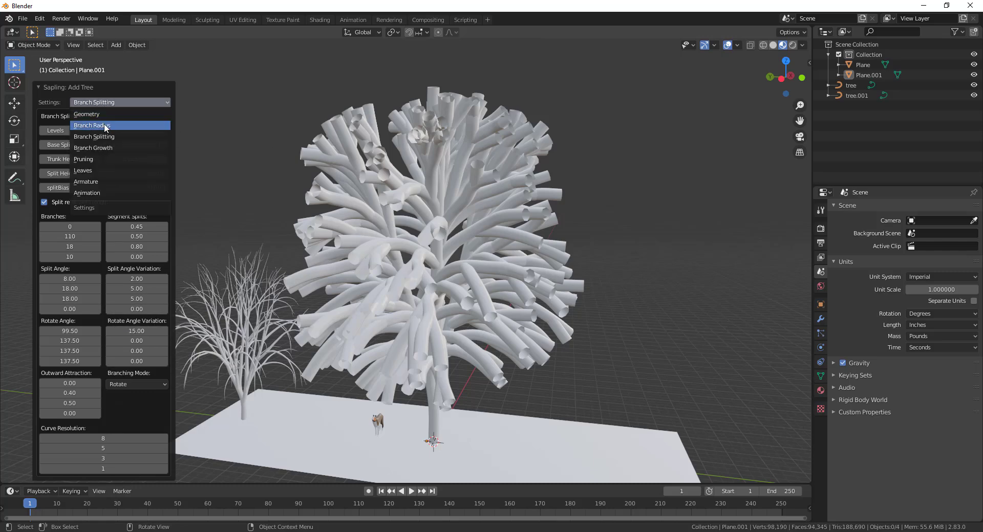
click(105, 125)
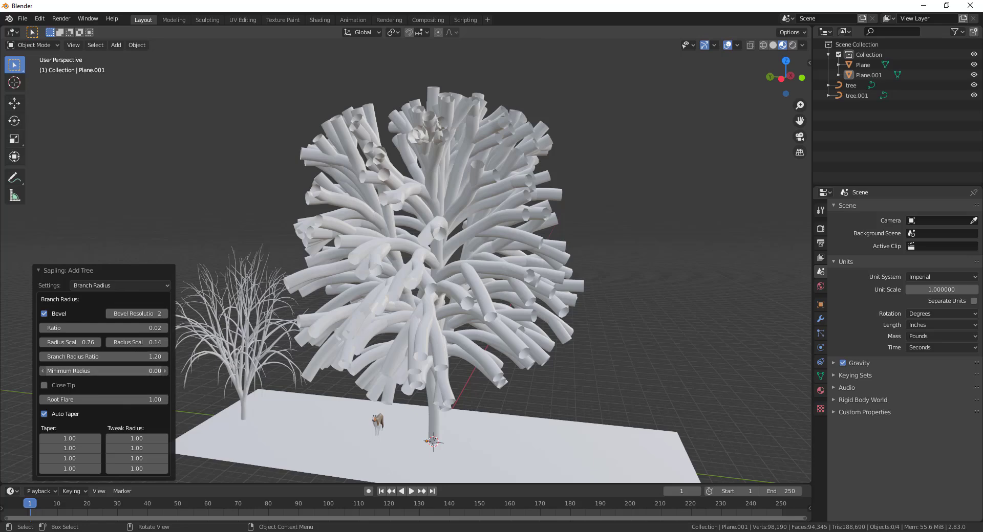
click(102, 371)
text(0.0)
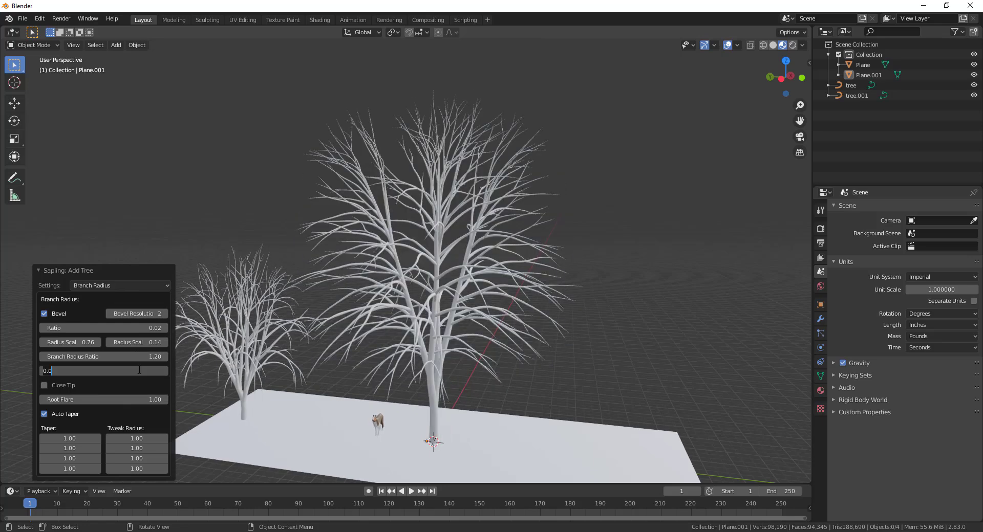
key(Return)
- In the Branch Splitting settings, raise Levels to 4 and inspect the denser branches up close
click(121, 285)
click(103, 318)
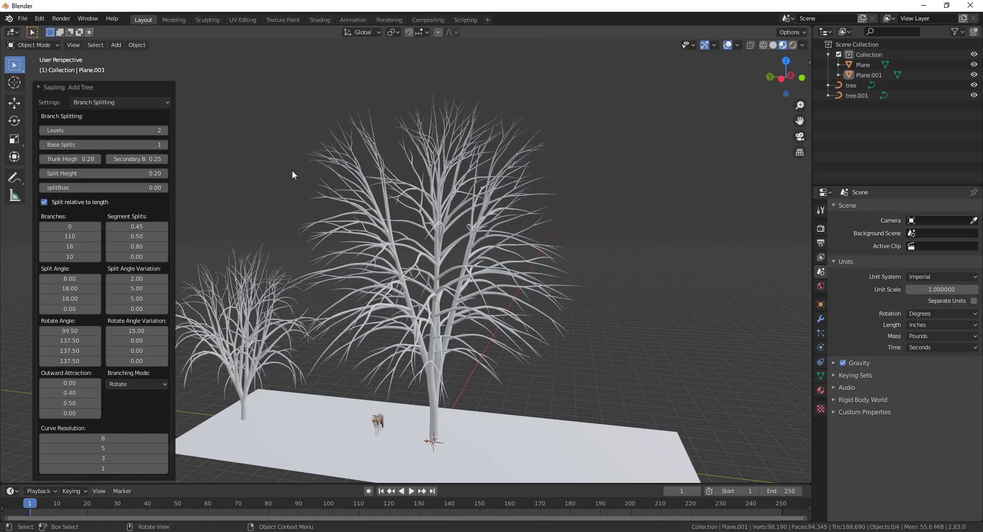
click(165, 130)
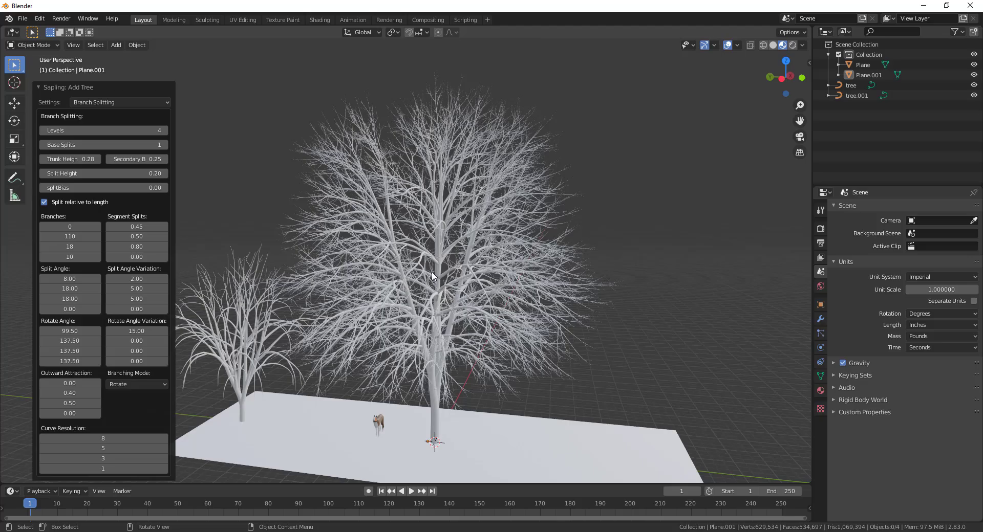
scroll(437, 310, up, 10)
scroll(435, 281, down, 10)
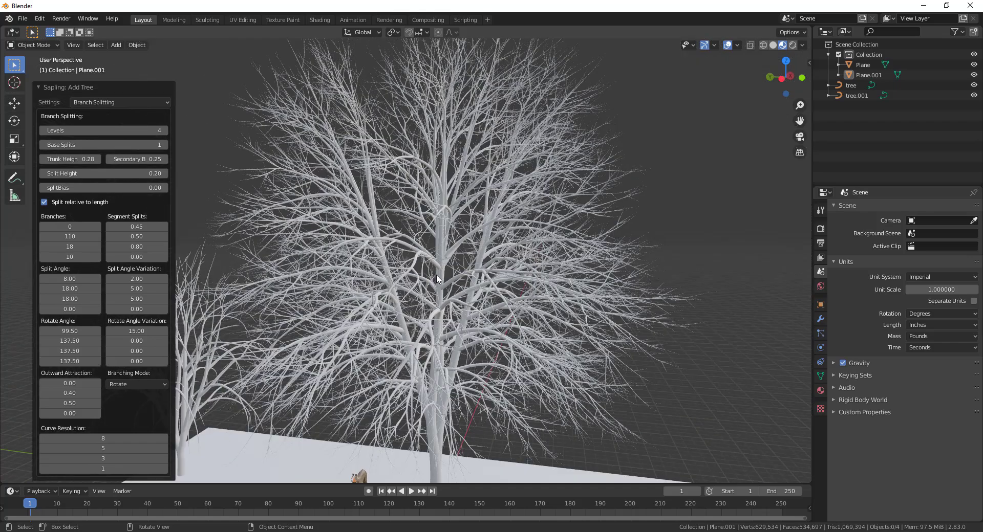
scroll(523, 232, down, 3)
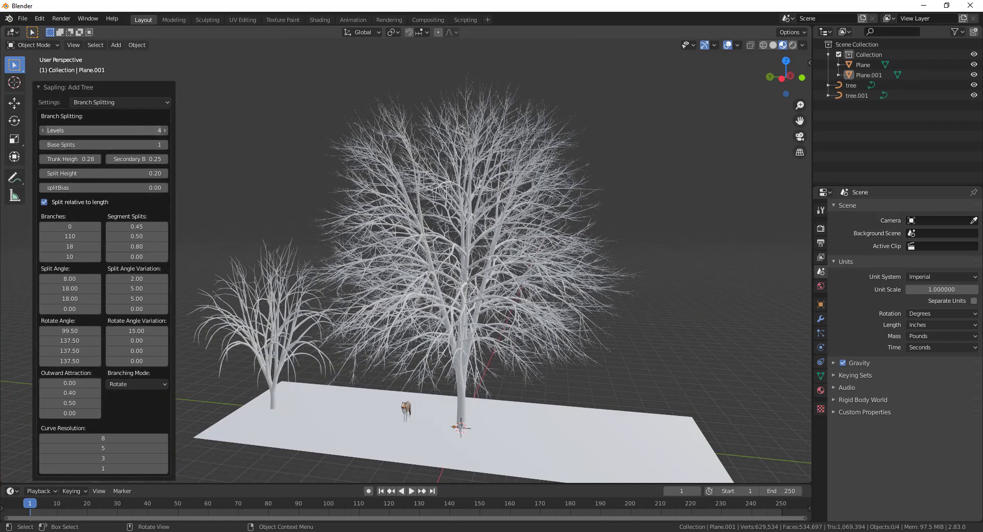
- Set Levels to 2, the first Split Angle to 8.30, Split Angle Variation to 3.02 and 5.06, and Rotate Angle Variation to 15.39
click(97, 131)
key(Return)
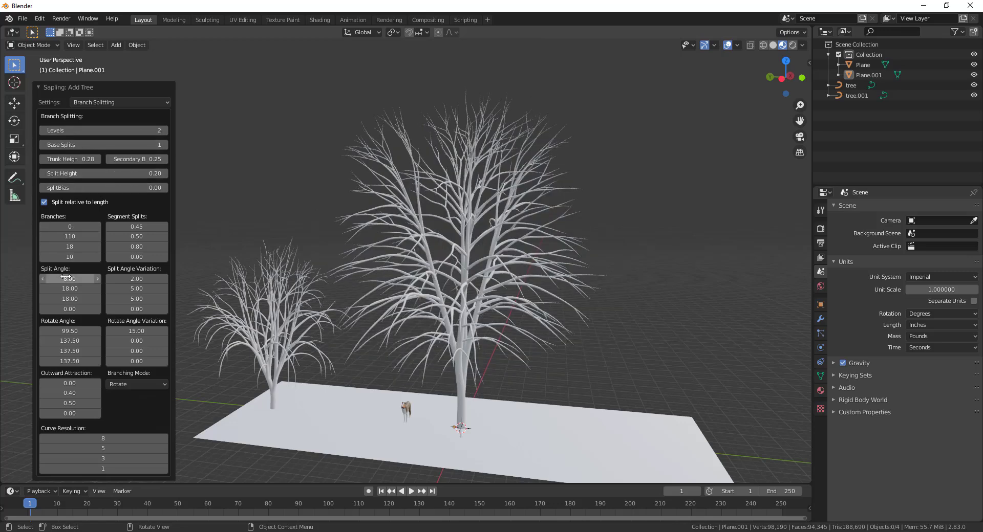
drag(66, 278, 140, 332)
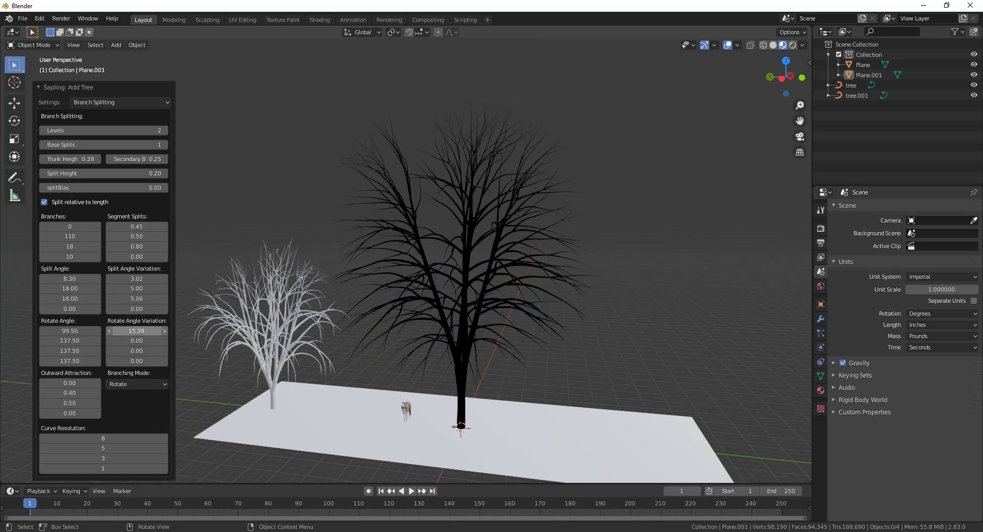
- In the Branch Growth settings, set Taper Crown to 0.18, the first Length to 0.97 and the first Length Variation to 0.06
click(120, 102)
click(120, 113)
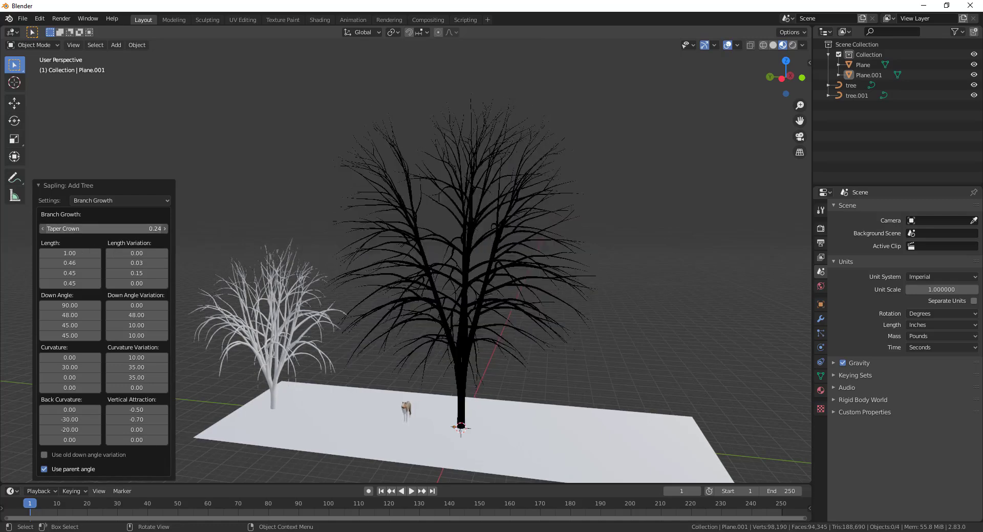
drag(104, 229, 146, 254)
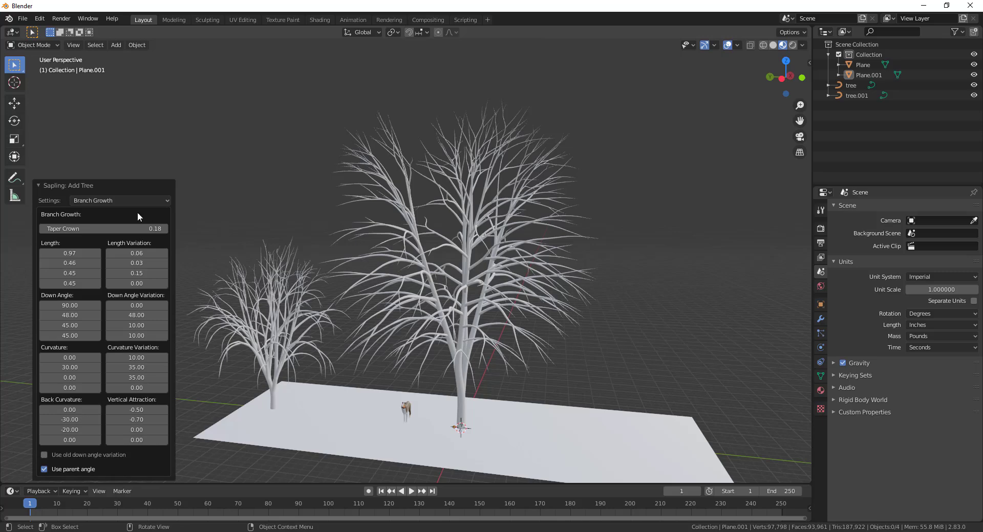
- In the Leaves settings, enable Show Leaves for the second tree and inspect the hexagonal leaves up close
click(118, 201)
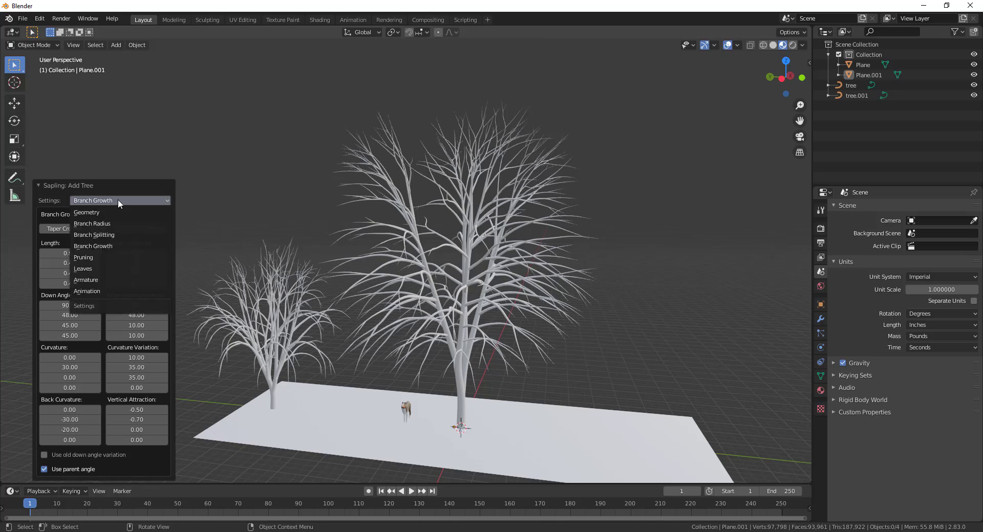
click(102, 268)
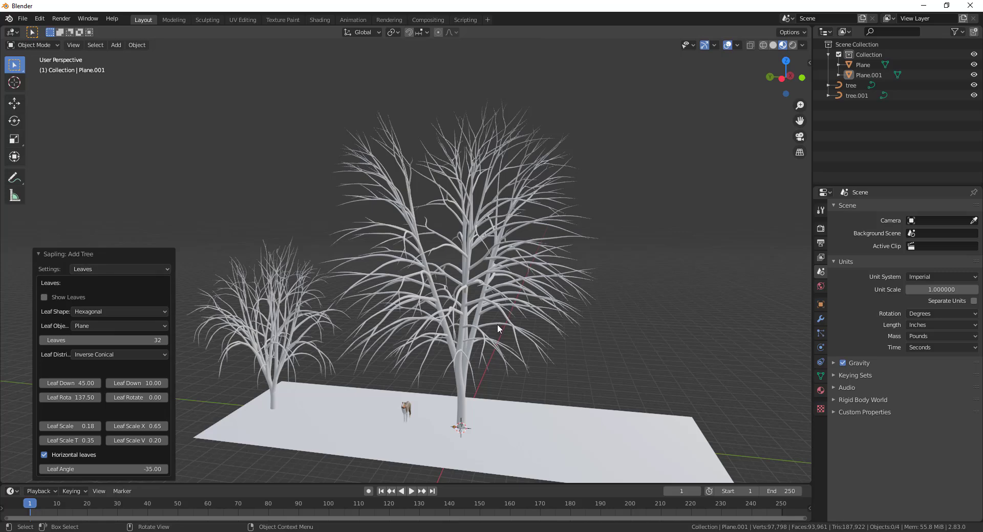
click(44, 298)
scroll(389, 306, up, 5)
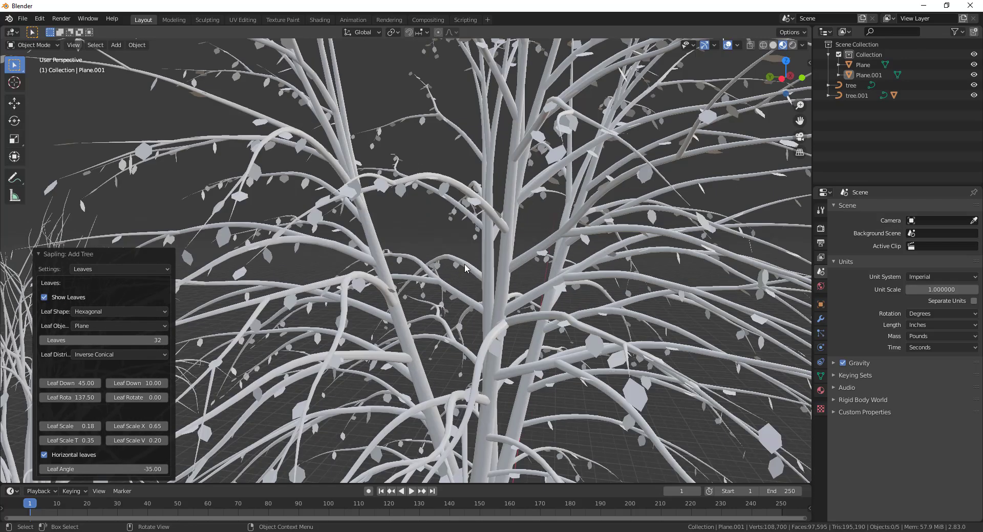
scroll(393, 220, down, 3)
scroll(432, 228, down, 5)
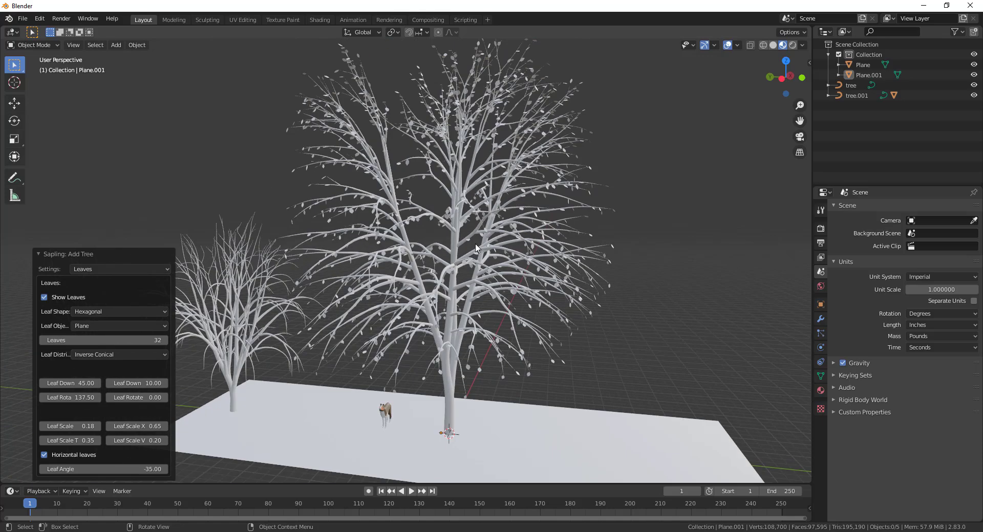
scroll(460, 258, up, 2)
scroll(326, 268, down, 2)
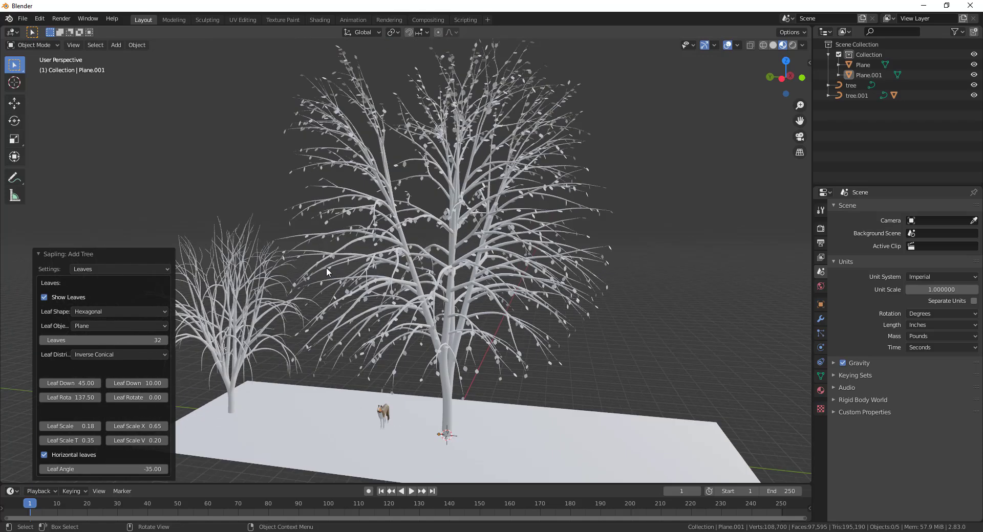
- Try the Rectangular leaf shape, switch it to DupliFaces and inspect the objects duplicated around the branches
click(132, 315)
click(110, 333)
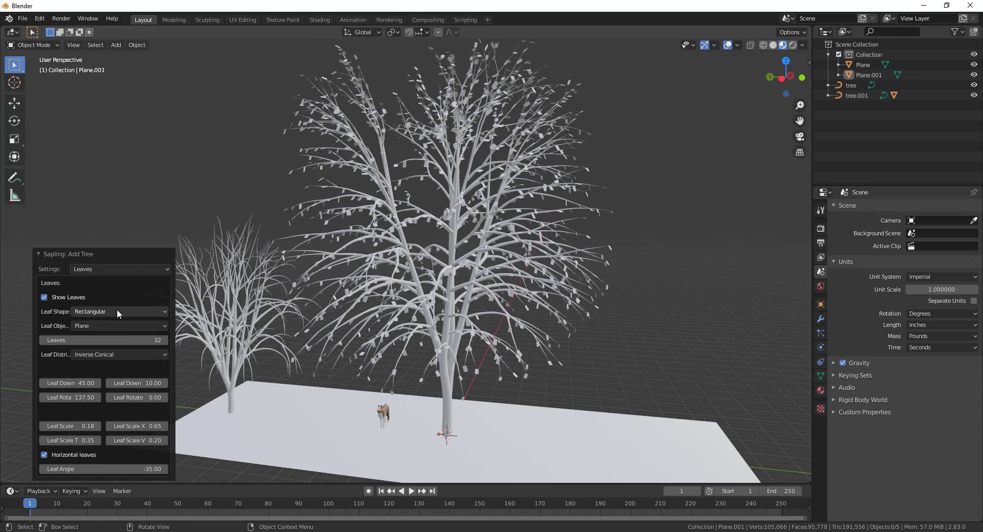
click(116, 310)
click(102, 344)
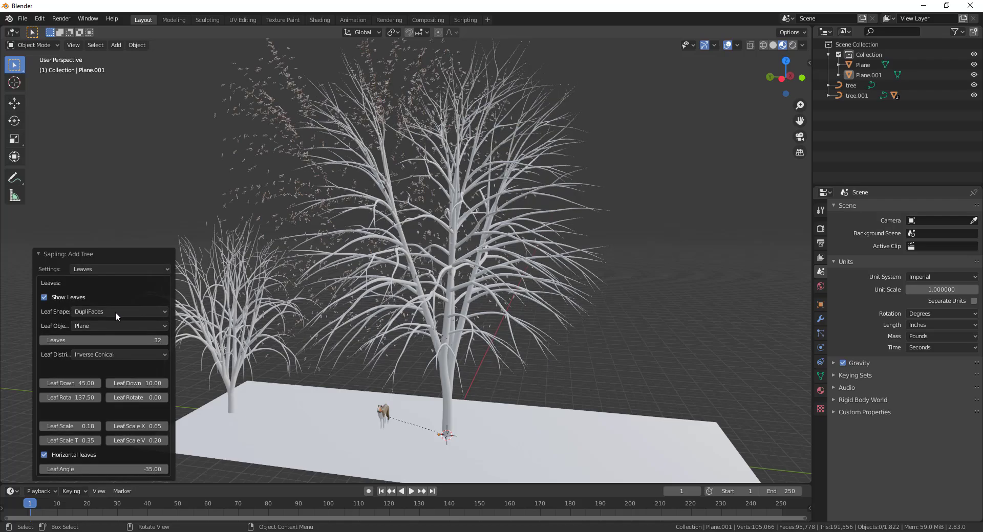
scroll(309, 177, up, 5)
scroll(309, 177, down, 7)
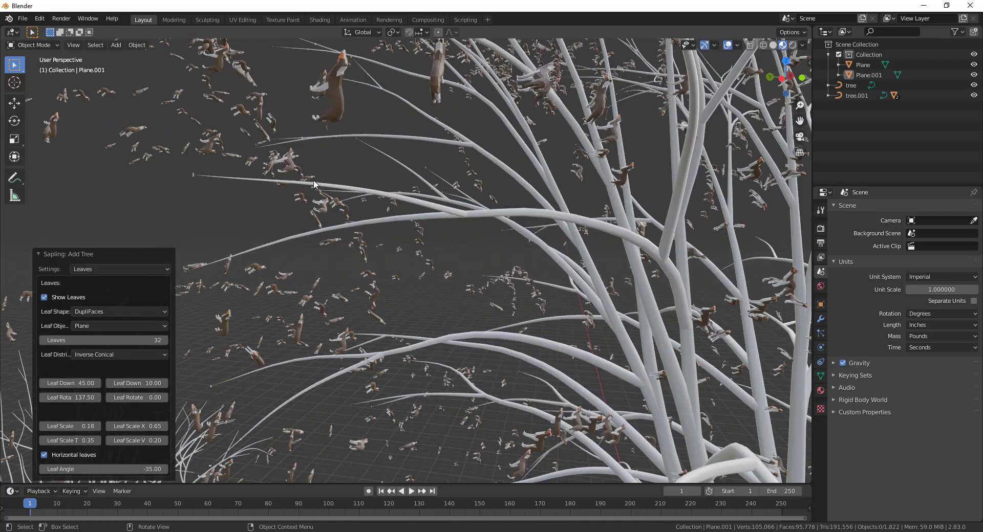
- Switch the second tree's leaf shape from DupliFaces back to Hexagonal
scroll(309, 177, up, 6)
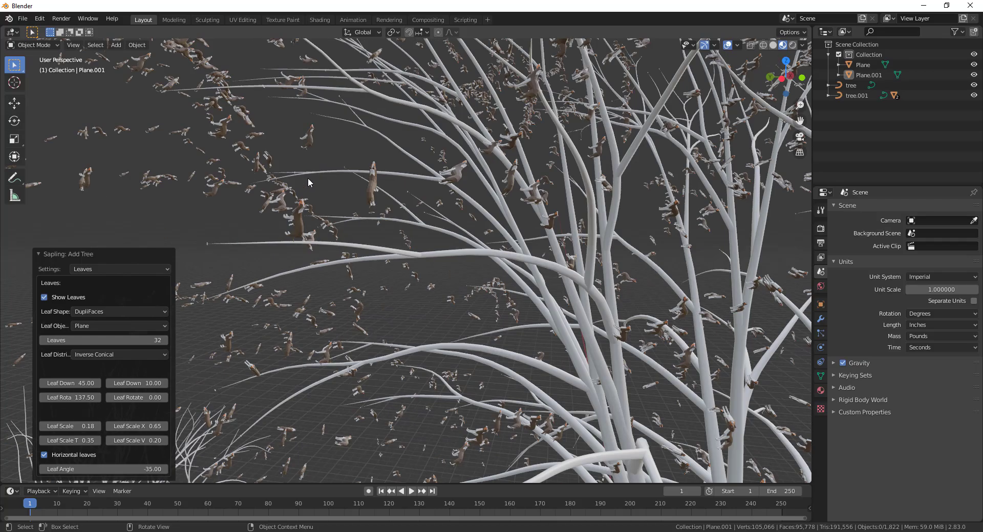
scroll(327, 223, down, 6)
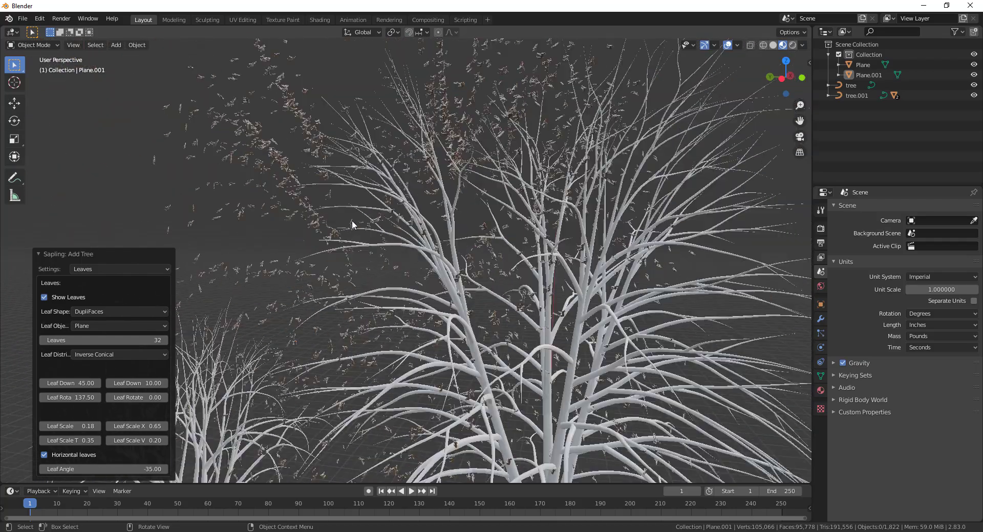
scroll(532, 366, up, 2)
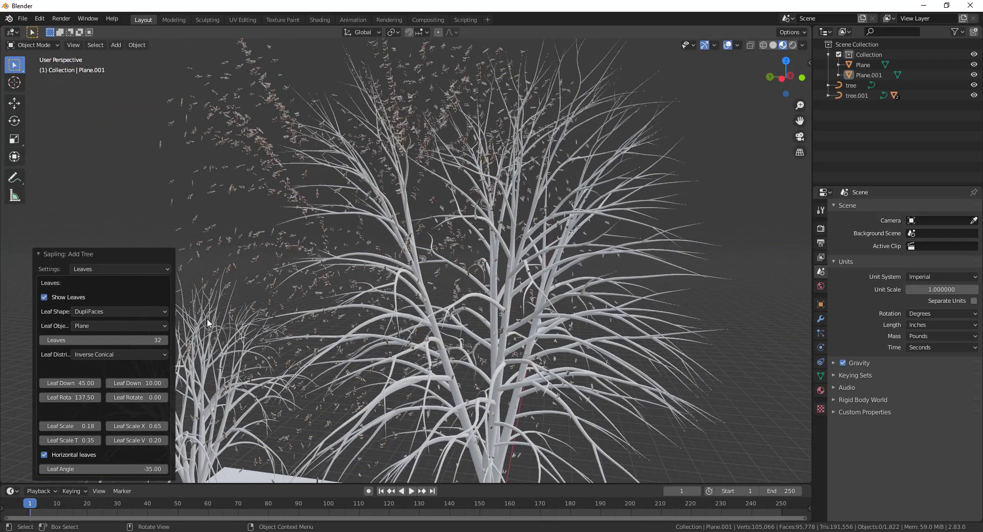
click(106, 311)
click(102, 323)
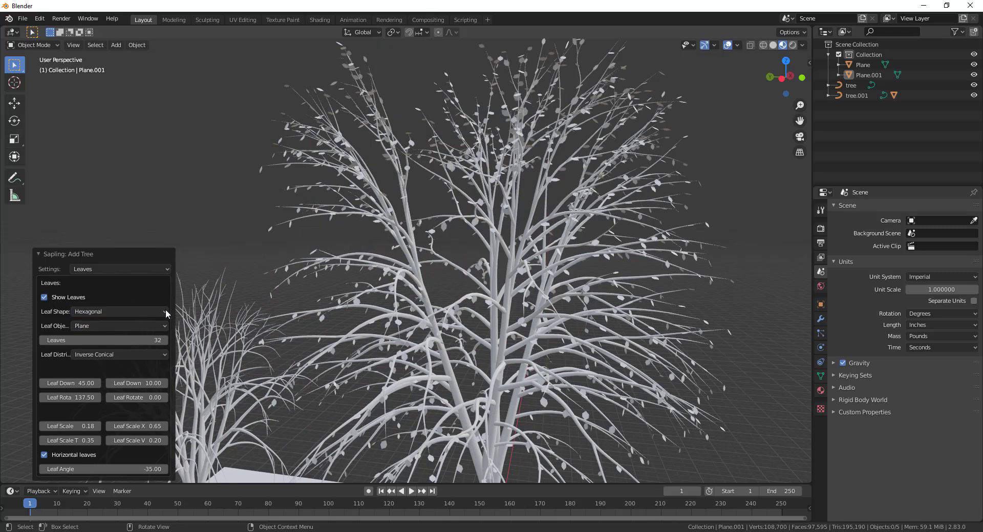
click(106, 311)
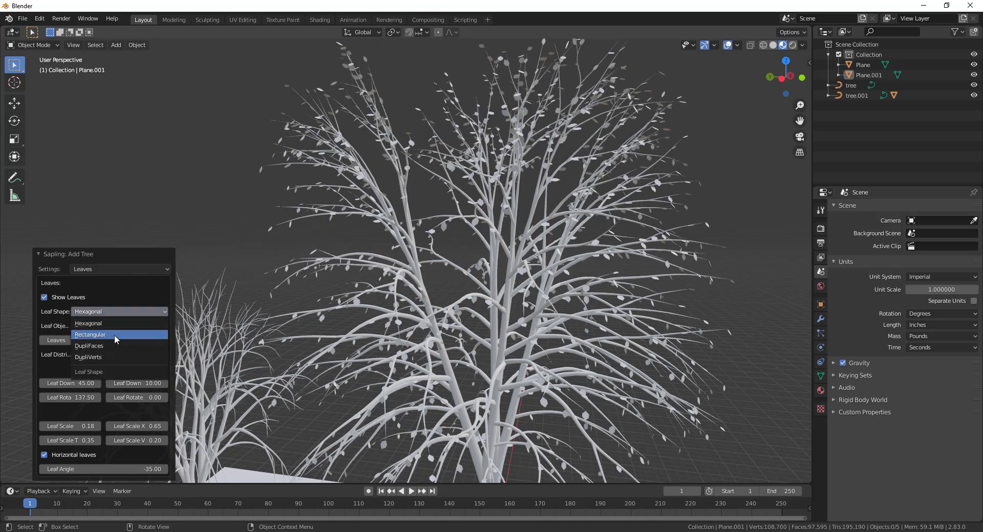
click(109, 313)
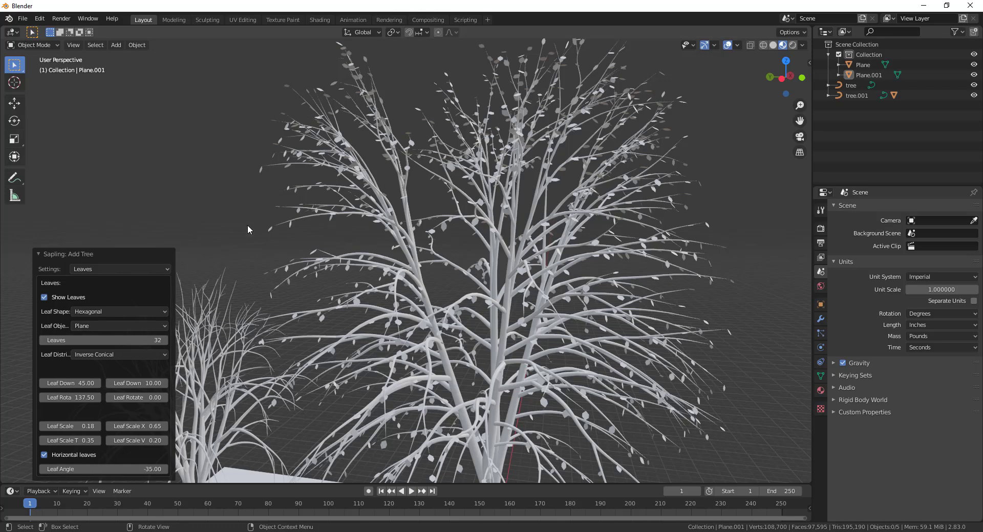
- Try raising the second tree's leaf count to 39 and 126, and check the density of the foliage
scroll(247, 229, down, 3)
click(164, 340)
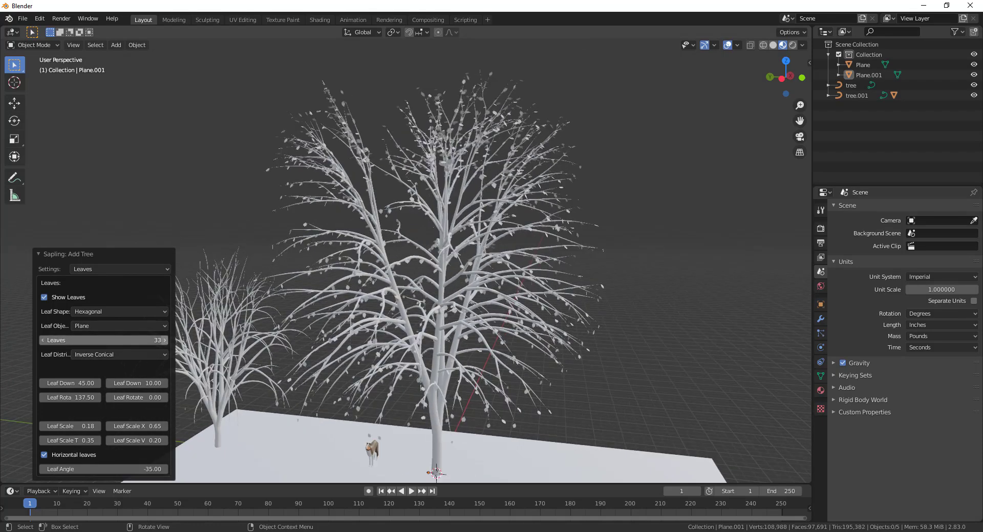
click(165, 341)
click(164, 340)
click(164, 341)
click(165, 341)
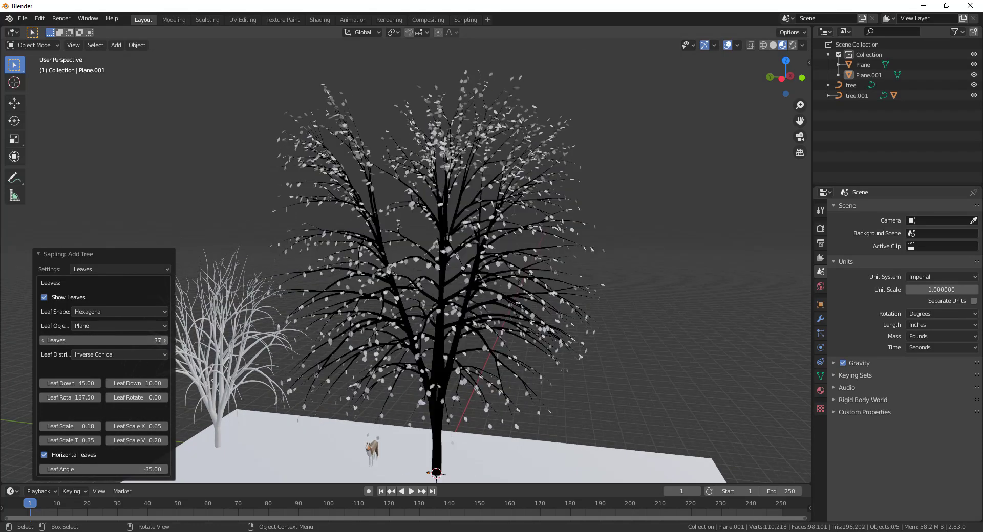
click(165, 341)
click(164, 340)
key(Return)
text(102)
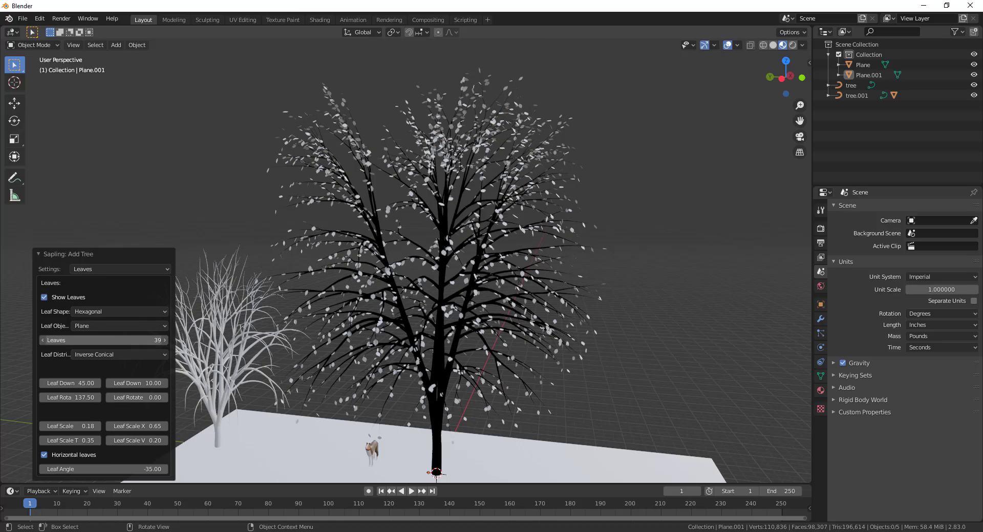
key(Return)
drag(103, 341, 133, 340)
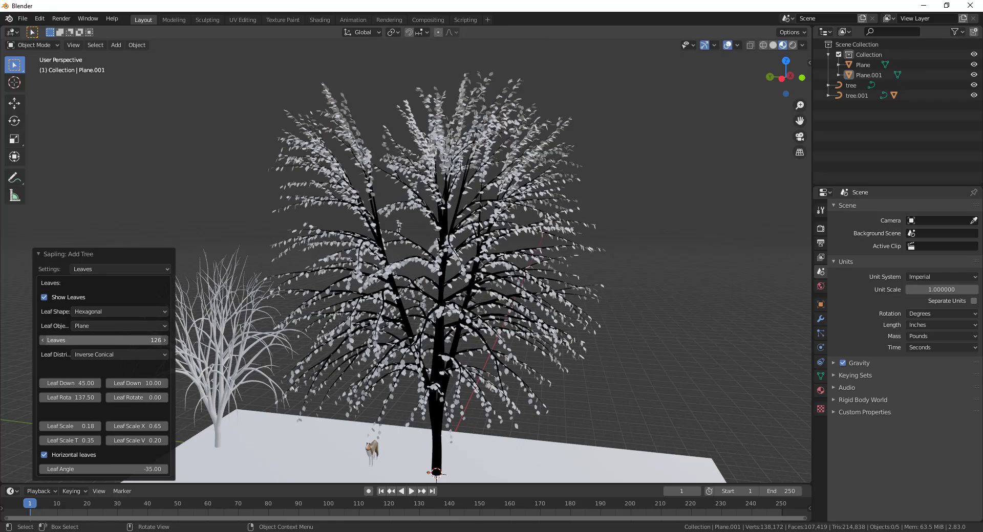
middle_drag(480, 316, 480, 319)
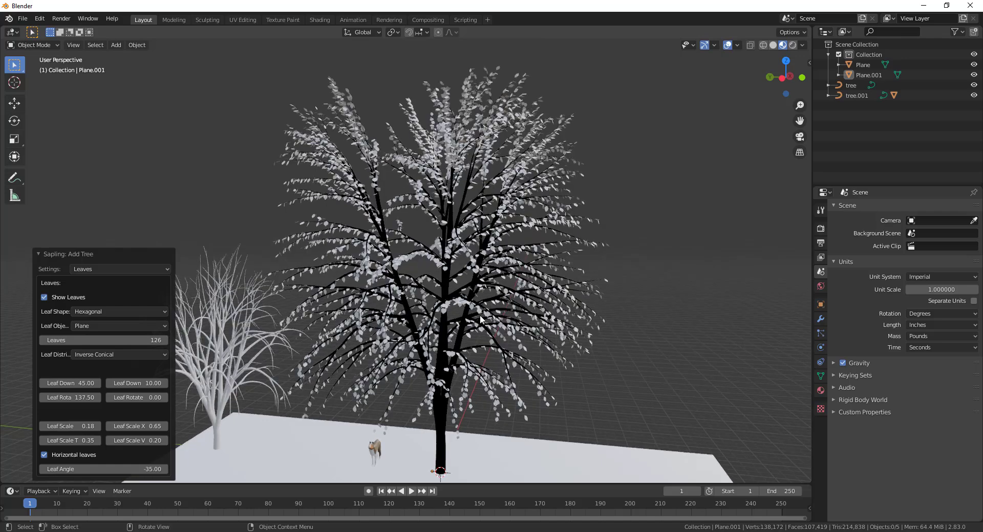
scroll(476, 186, down, 4)
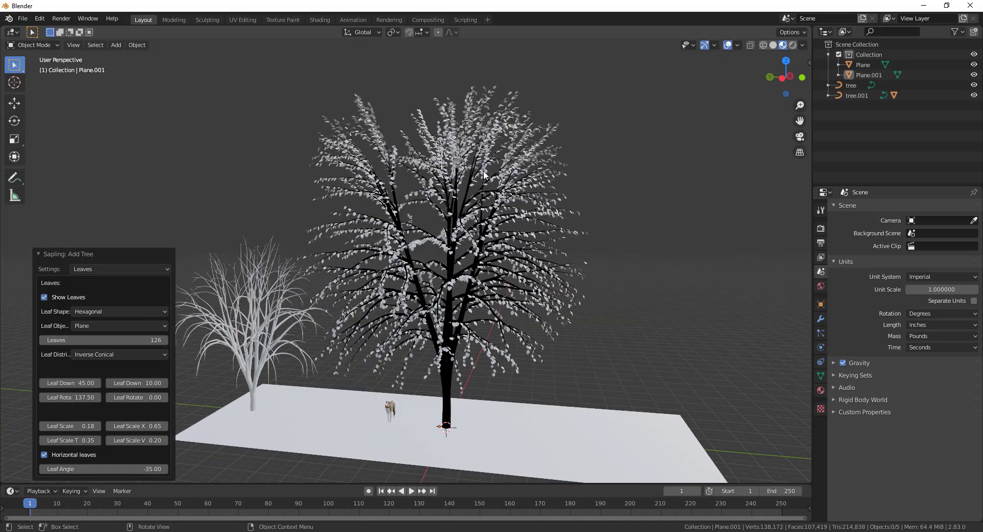
scroll(477, 187, up, 2)
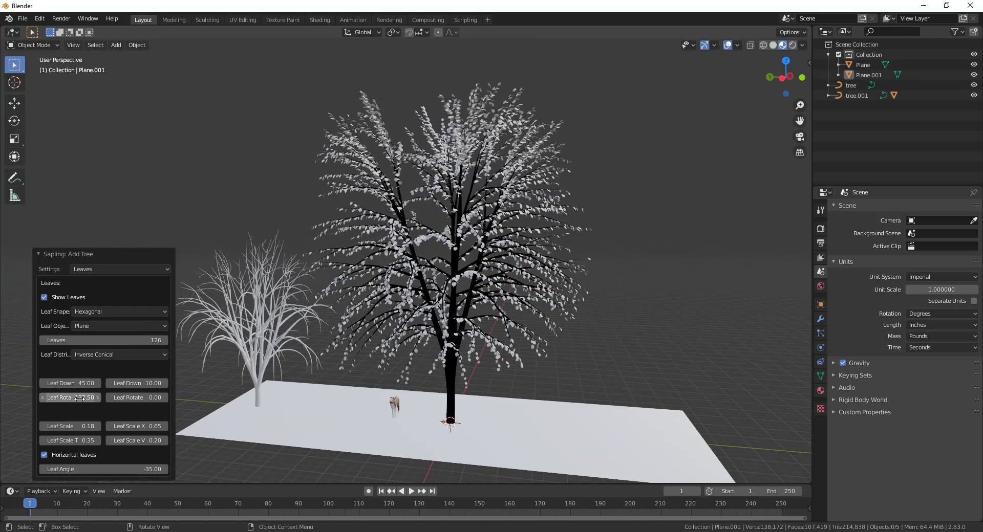
- Set the leaf rotation to 137.11 and the number of leaves to 72, and check the foliage
drag(79, 399, 76, 399)
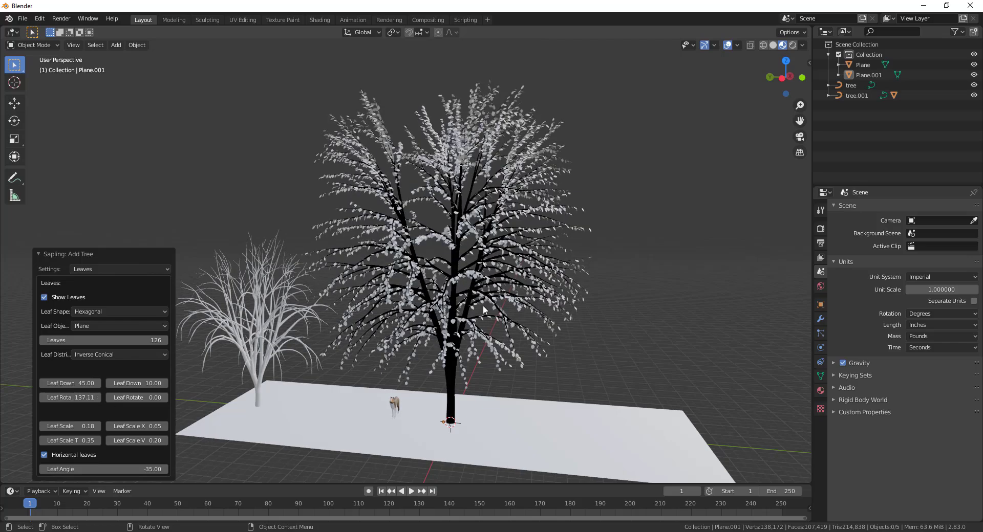
scroll(483, 305, up, 8)
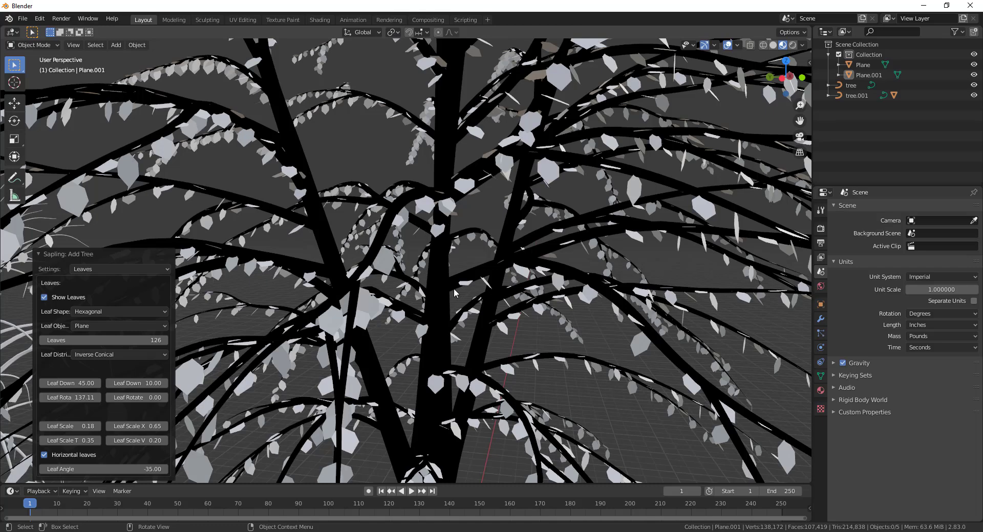
scroll(454, 293, down, 8)
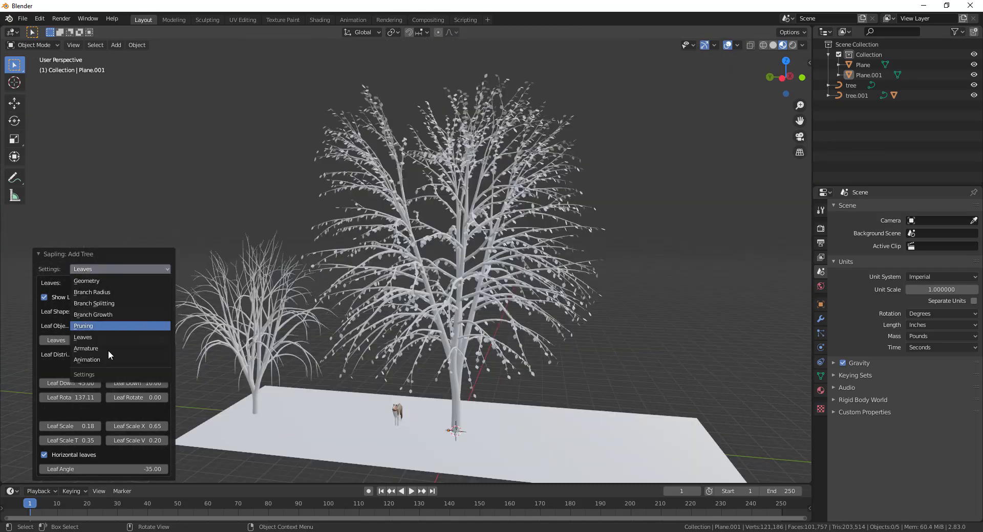
click(120, 270)
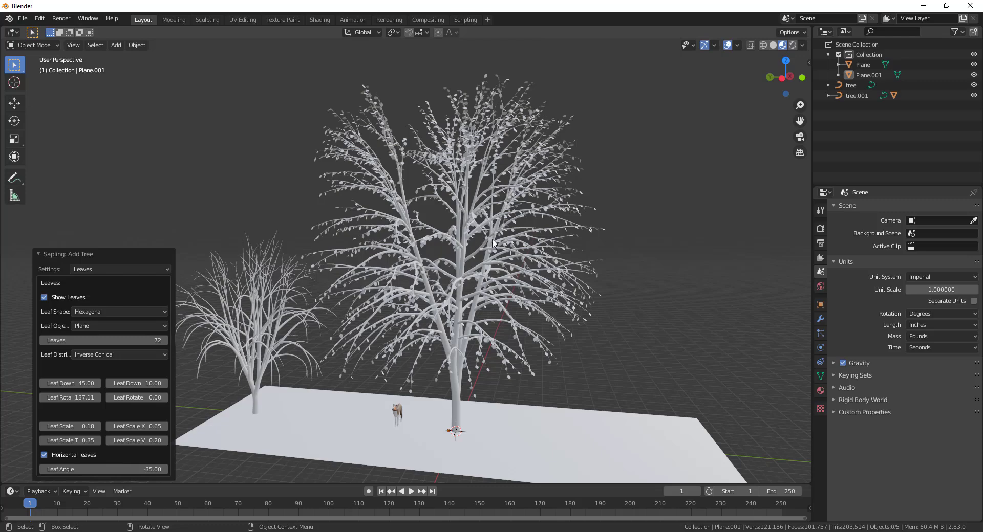
middle_drag(491, 296, 467, 358)
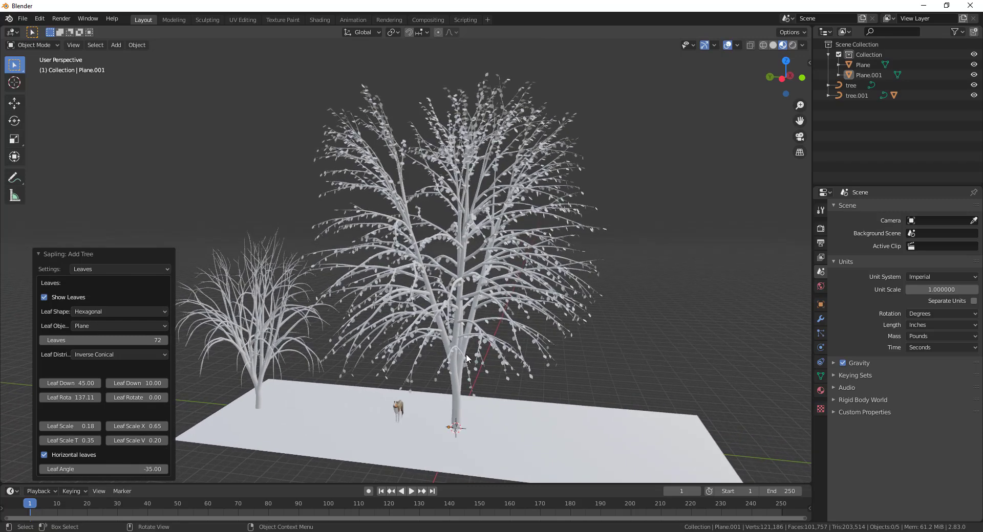
- Select the second tree and give it a new material with a brown base color of H 0.094, S 0.625, V 0.507
click(467, 208)
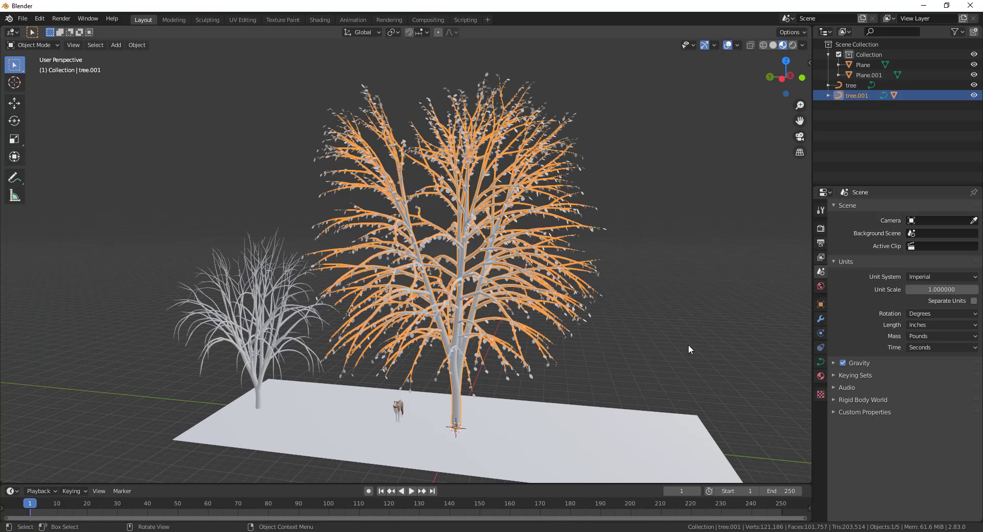
scroll(457, 387, up, 2)
scroll(460, 380, up, 2)
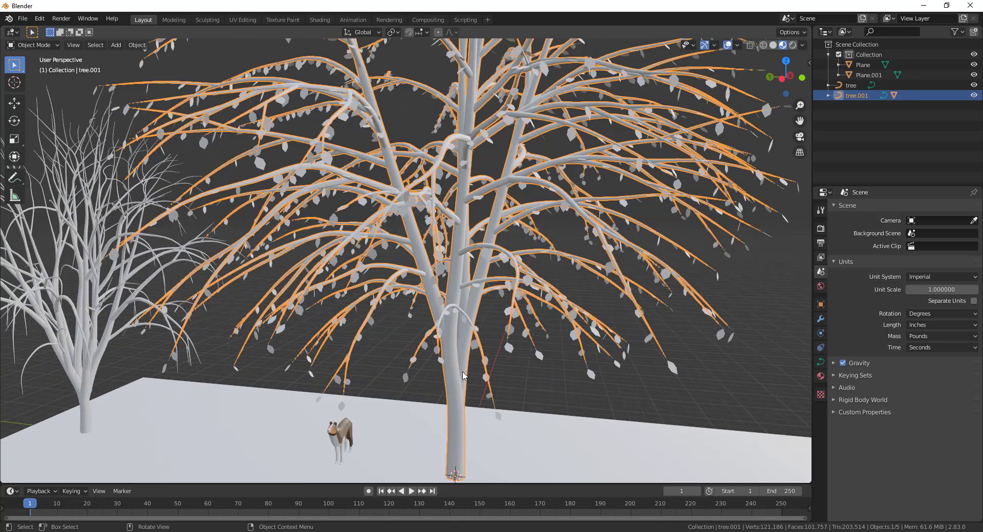
scroll(463, 377, down, 2)
click(820, 377)
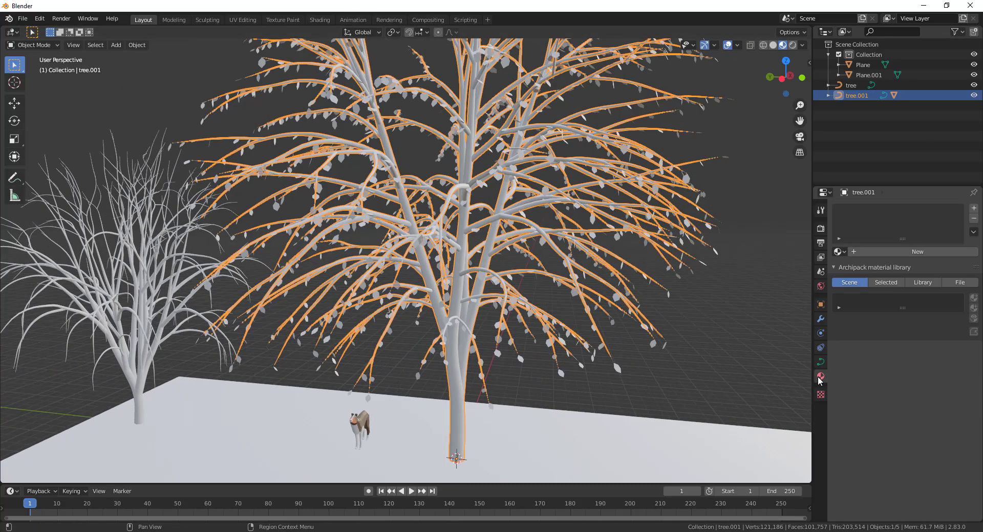
click(874, 251)
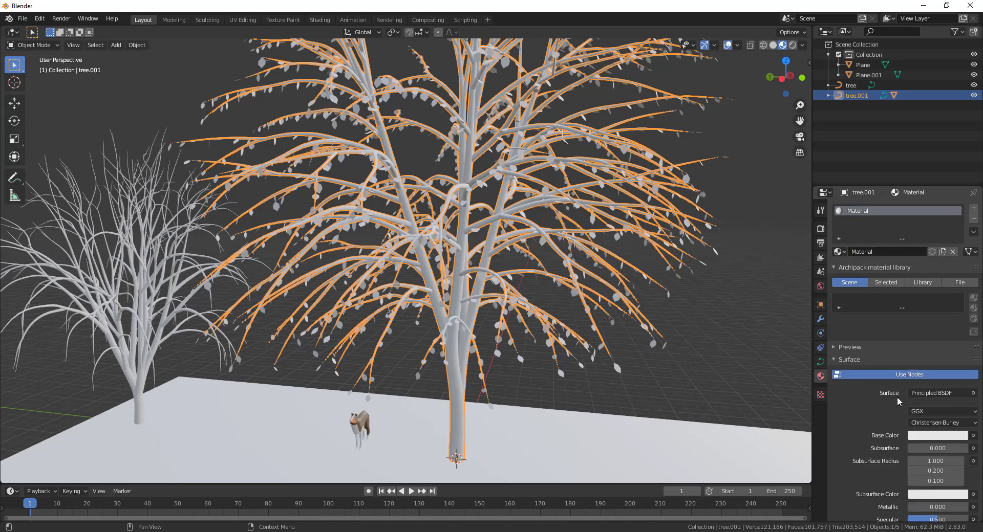
click(925, 435)
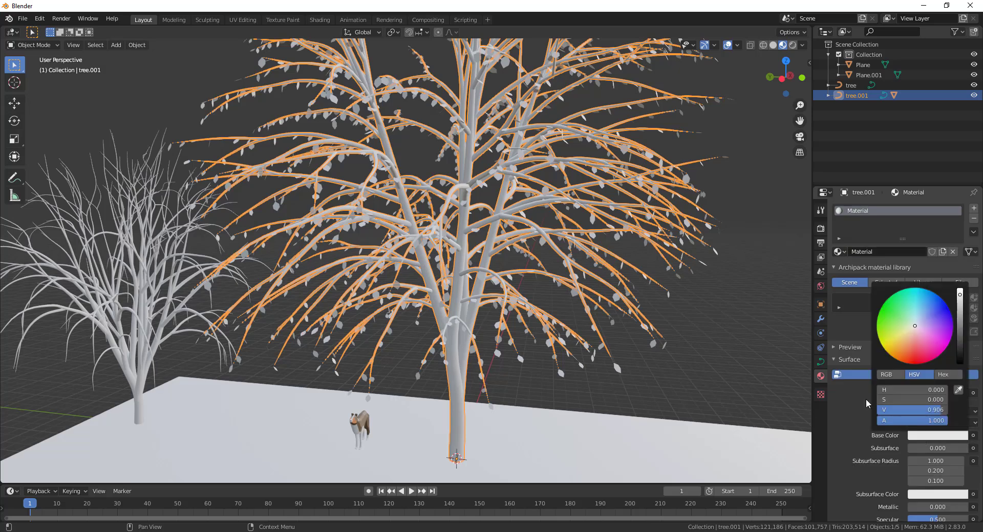
click(924, 439)
click(903, 346)
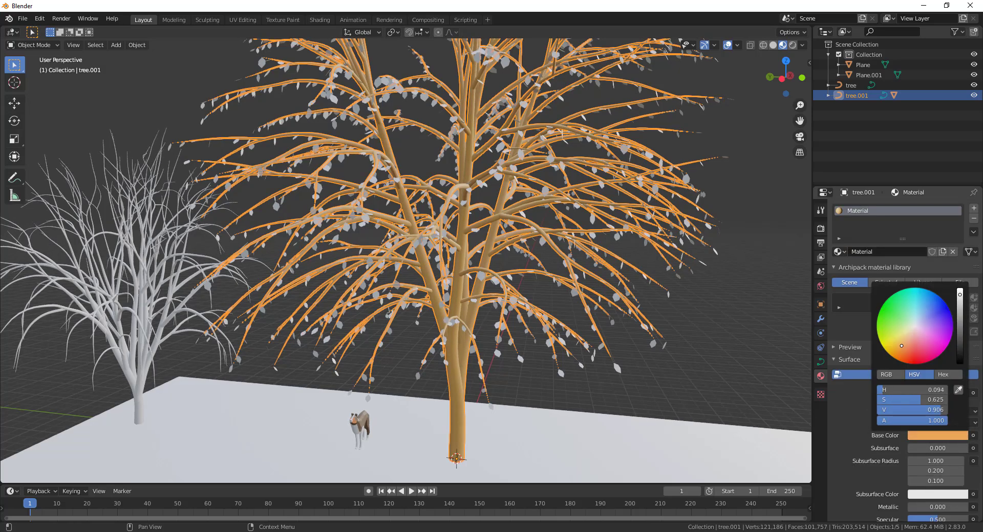
drag(960, 295, 961, 326)
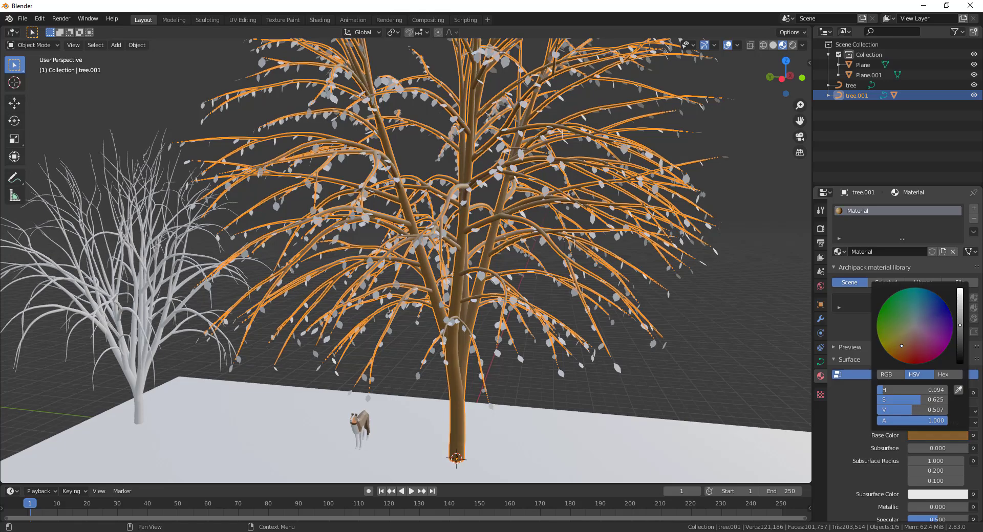
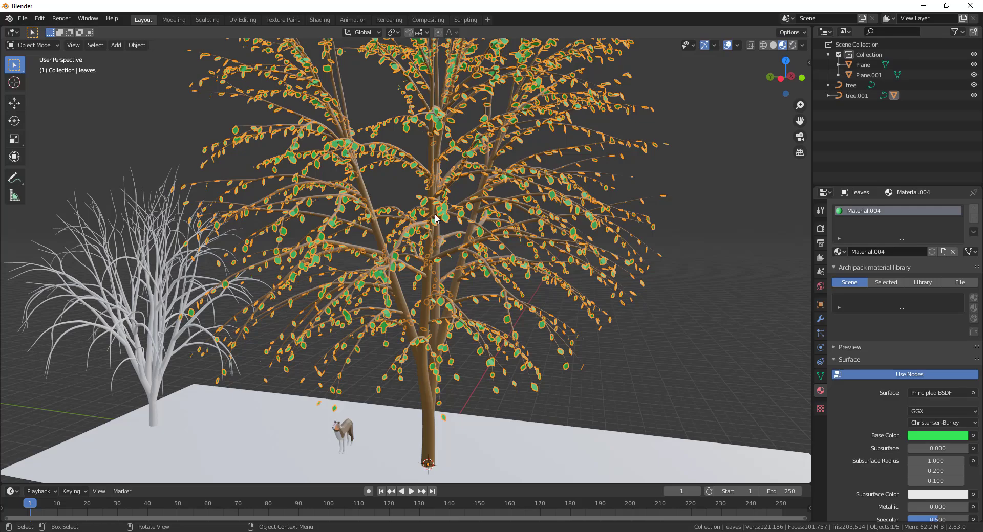
- Examine the green leaves up close and switch to the Shading workspace with their material in the node editor
scroll(439, 220, up, 5)
scroll(480, 174, up, 4)
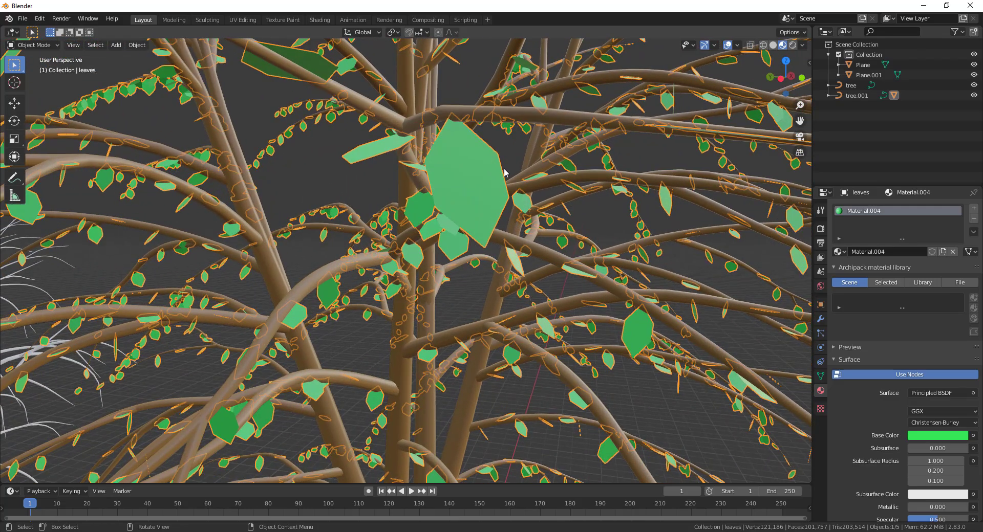
scroll(481, 194, down, 2)
scroll(483, 194, down, 3)
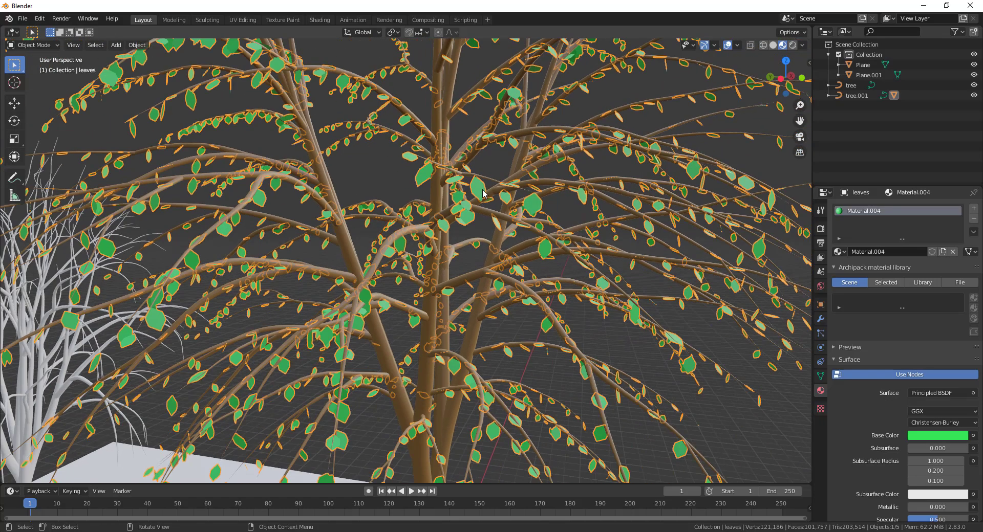
scroll(481, 188, up, 1)
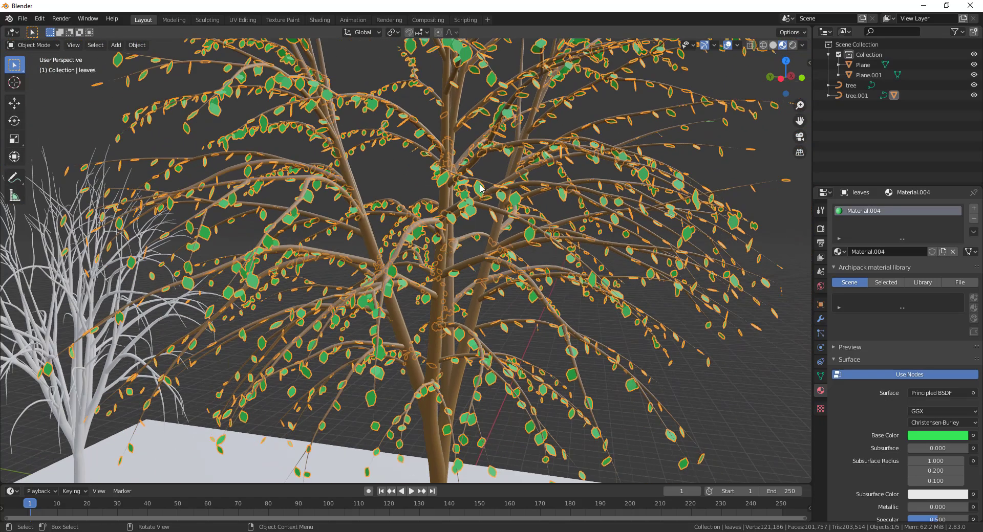
click(320, 20)
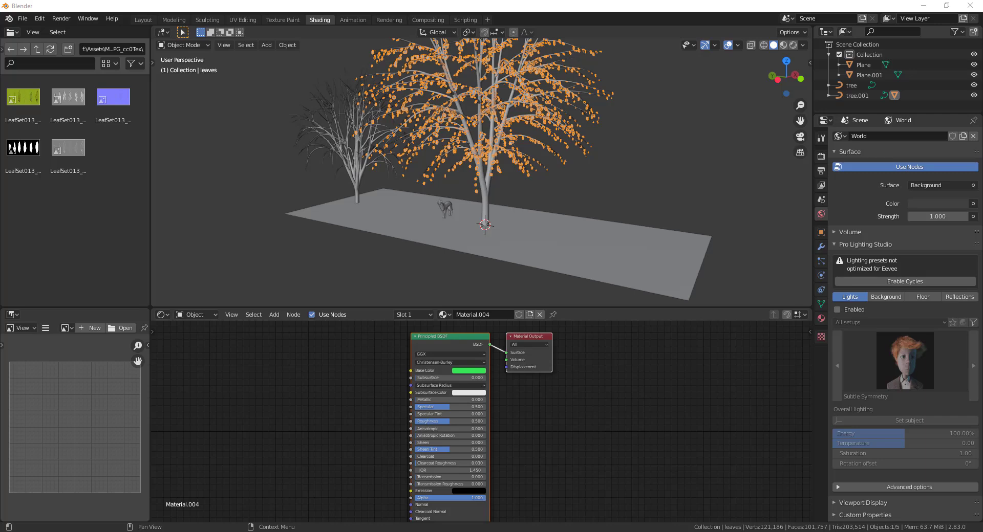
- Switch to the web browser, look over the Leaf Set 013 page and the leaf textures on cc0textures.com, and return to Blender
key(alt+Tab)
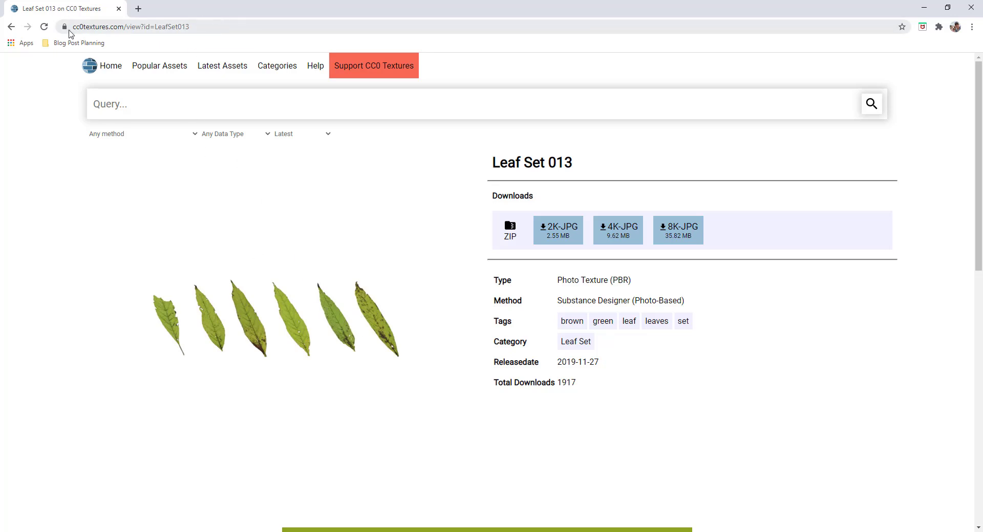
click(11, 27)
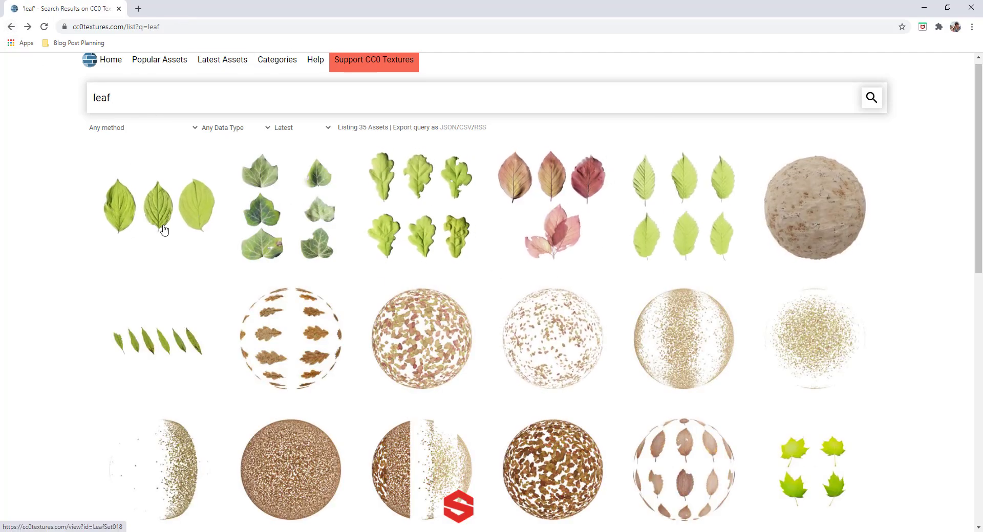
double_click(423, 7)
key(alt+Tab)
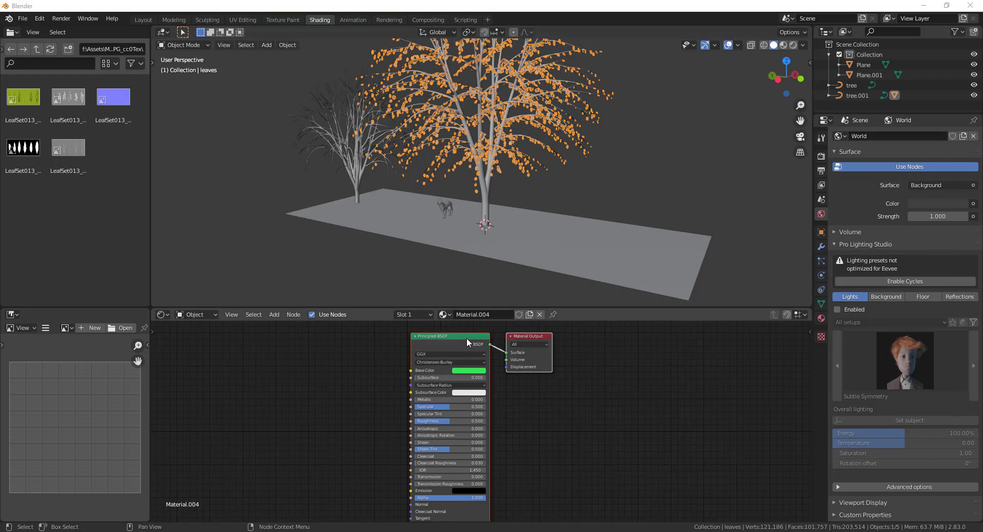
- Load all five LeafSet013_4K textures onto the leaf material's Principled BSDF using Principled Texture Setup, and move the Displacement node below the shader
click(425, 336)
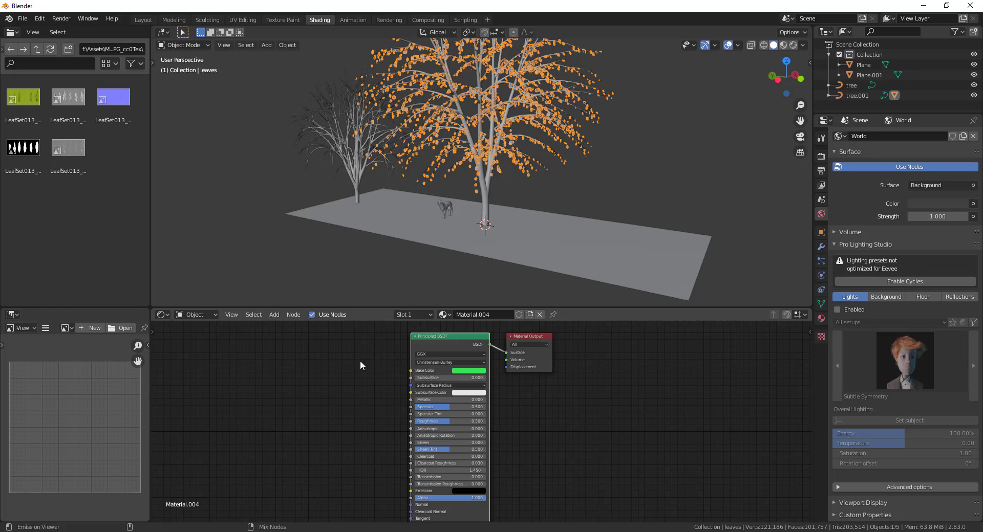
key(ctrl+shift+t)
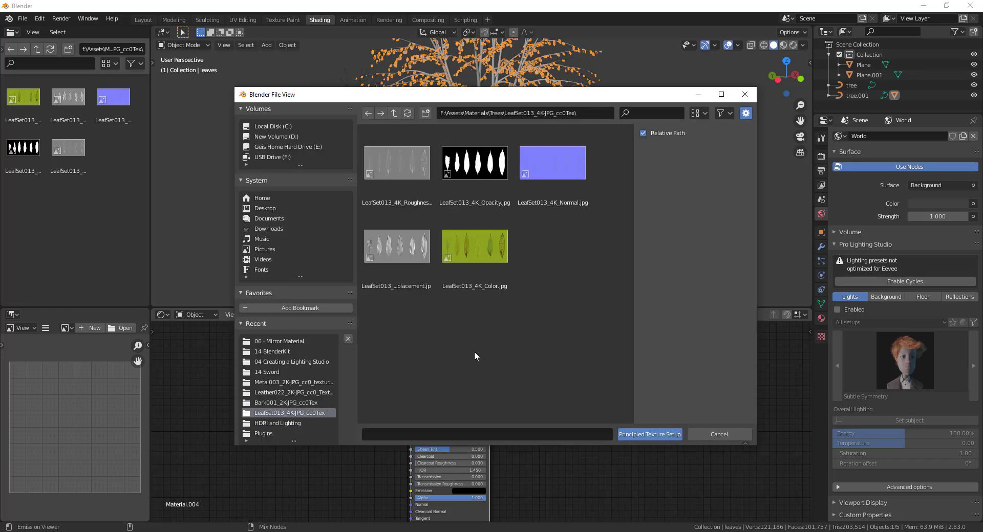
click(415, 165)
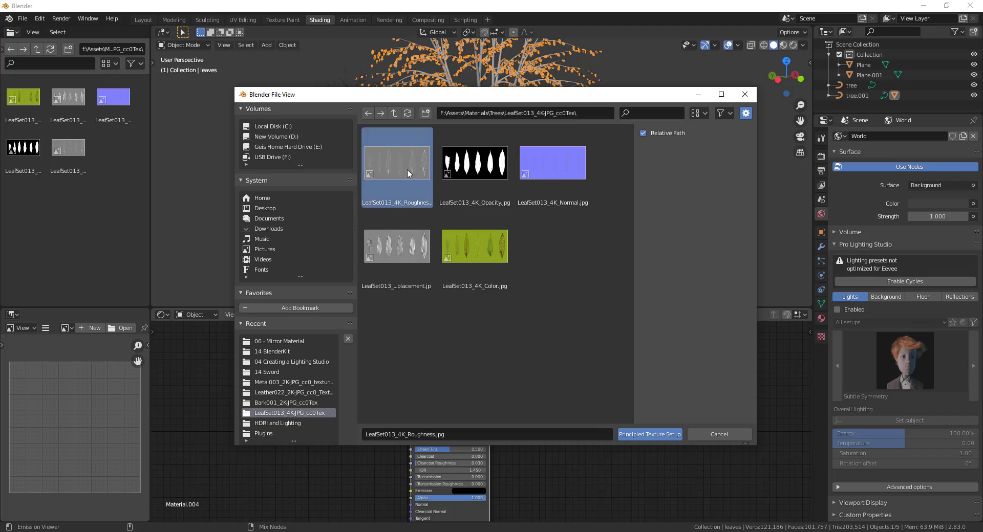
key(a)
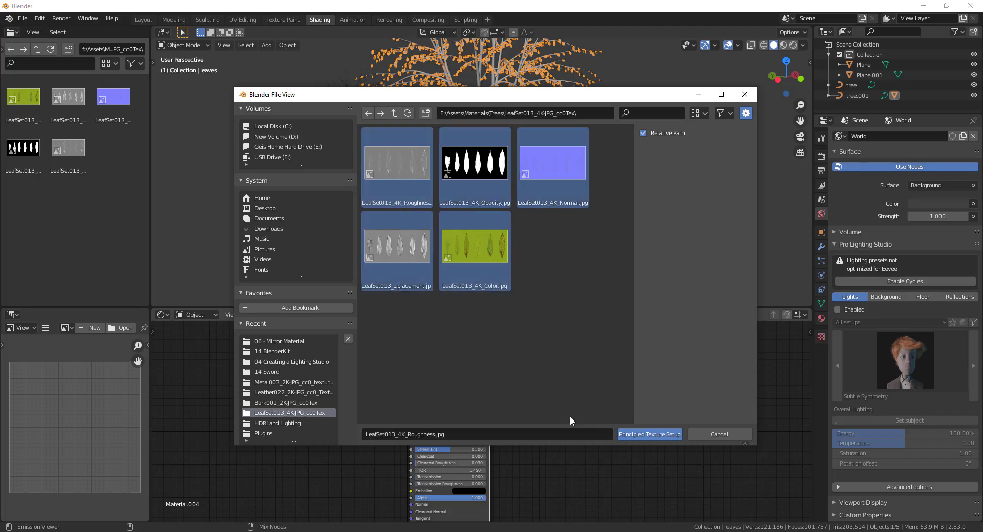
click(655, 435)
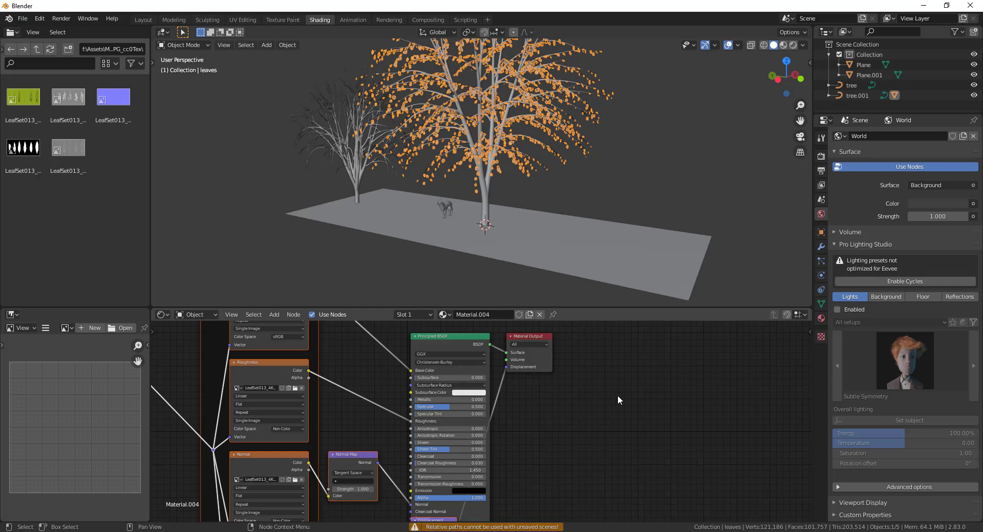
scroll(617, 395, down, 3)
scroll(512, 474, up, 2)
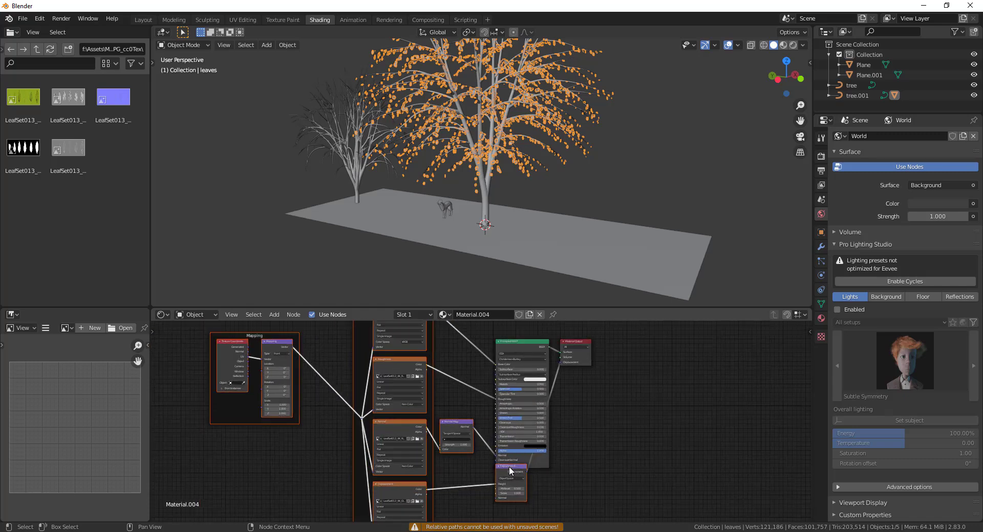
mouse_move(508, 465)
mouse_down()
mouse_move(518, 477)
mouse_move(505, 478)
mouse_up()
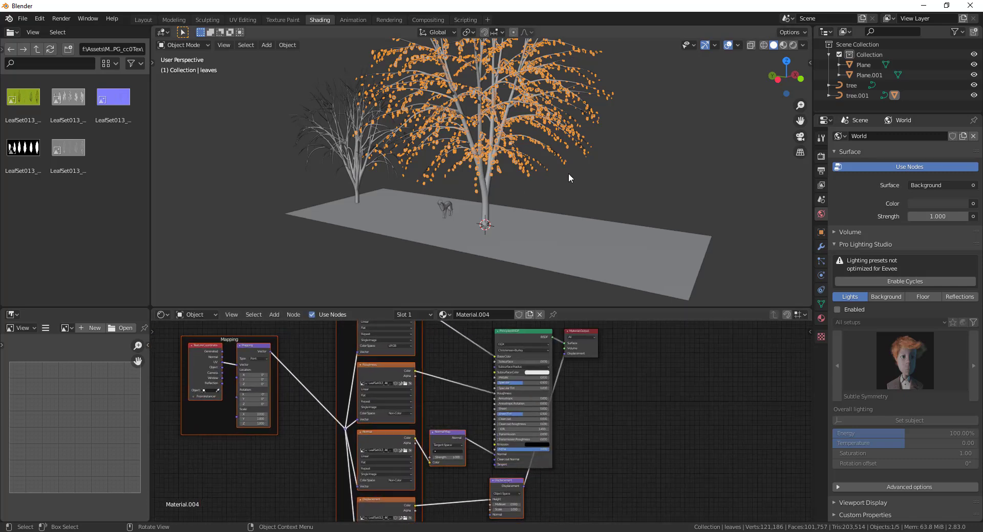
- Show the viewport in Material Preview shading and examine up close how the leaf texture maps onto the individual leaves
click(783, 46)
scroll(442, 169, up, 8)
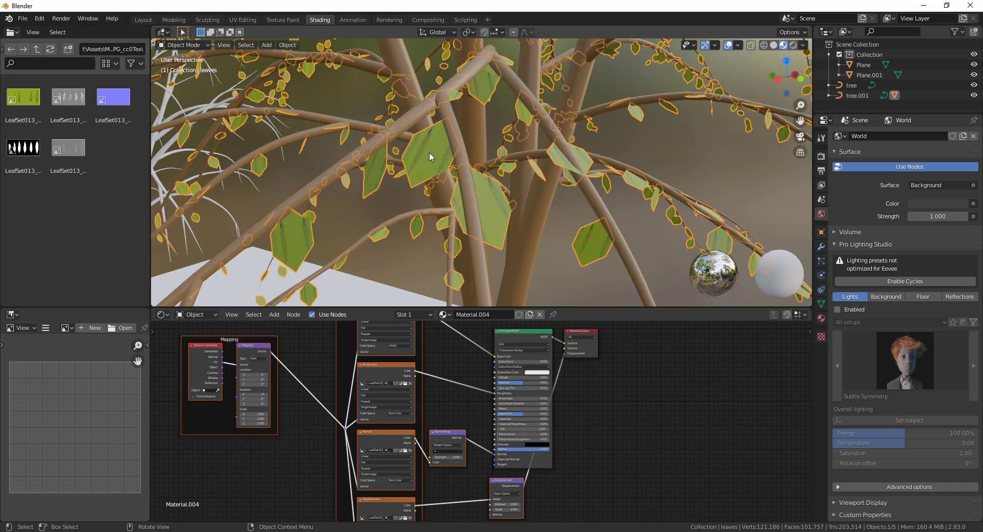
scroll(429, 152, up, 4)
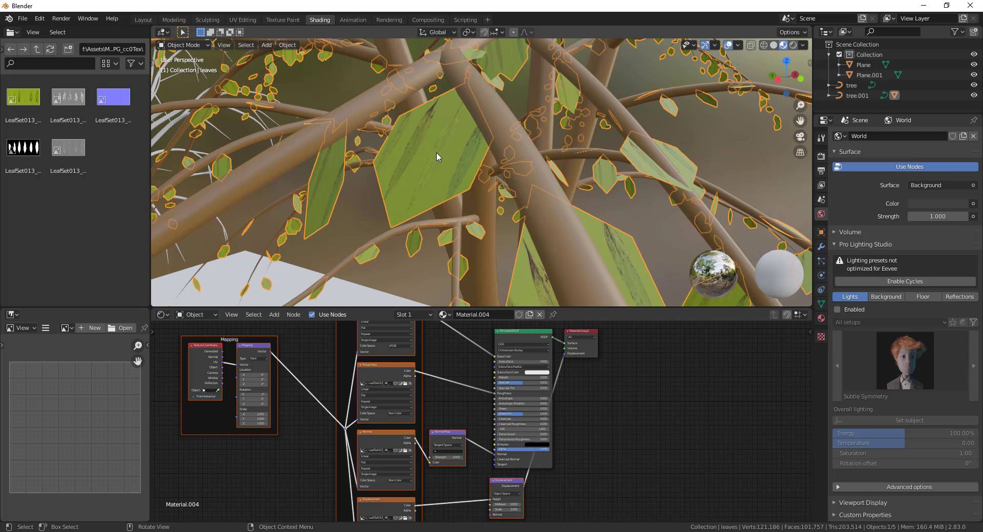
middle_drag(459, 170, 417, 140)
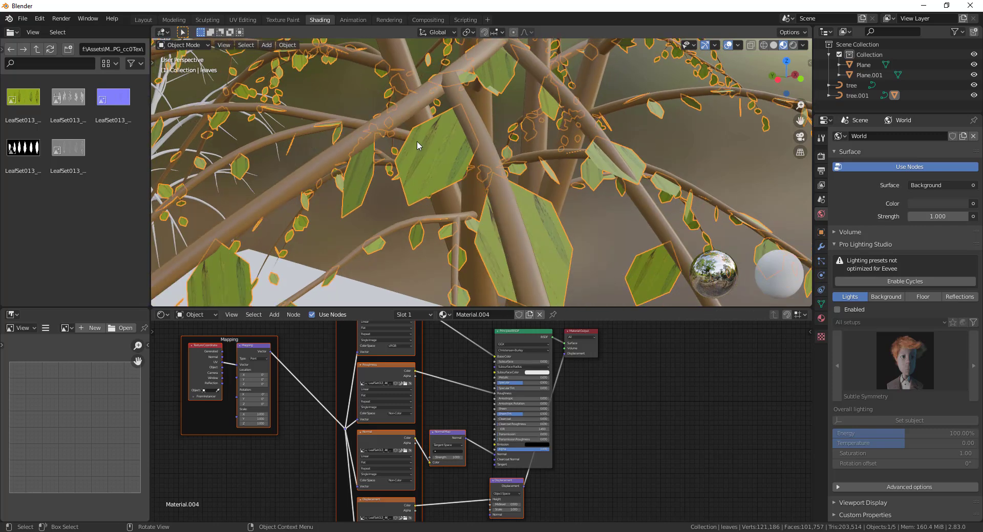
scroll(417, 140, up, 4)
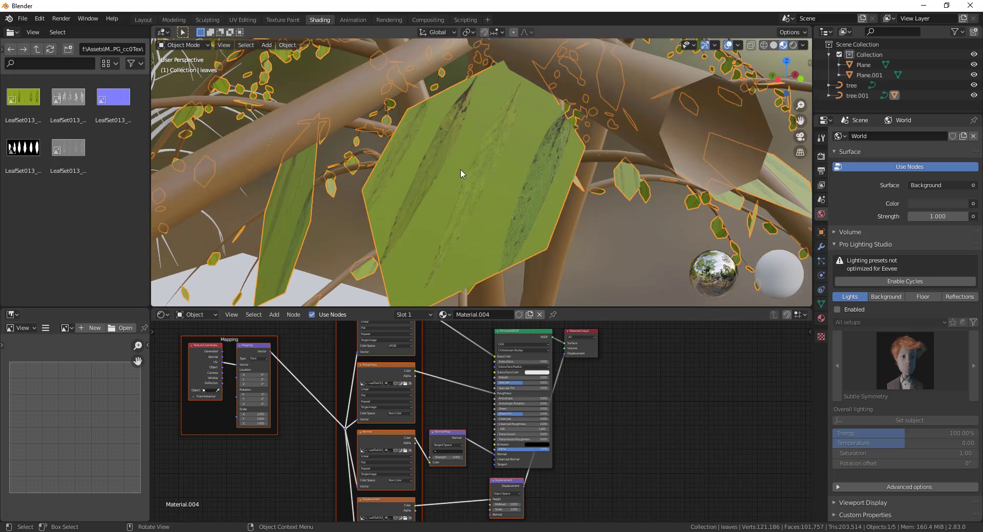
scroll(463, 174, down, 7)
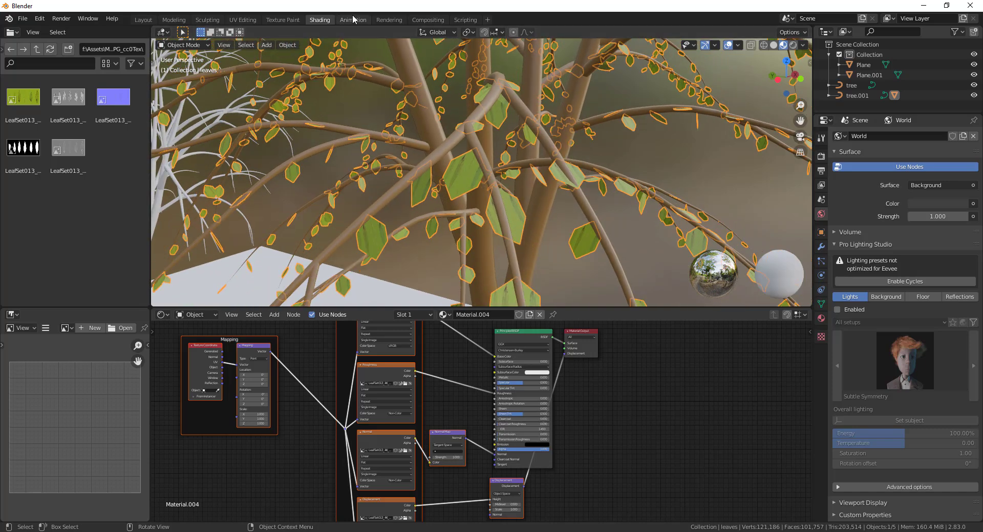
- Open the leaves in the UV Editing workspace, frame their UV layout, and set LeafSet013_4K_Color.jpg as the background image
click(247, 22)
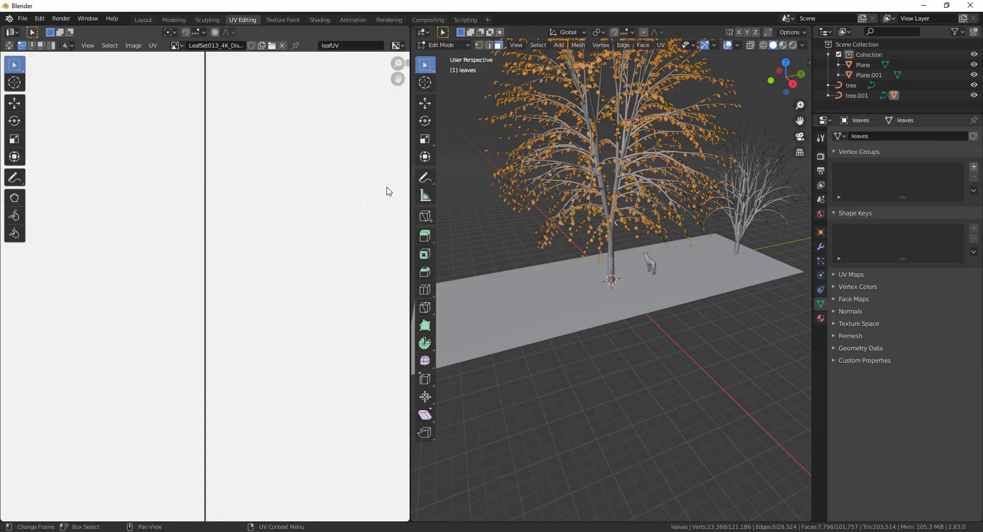
key(Home)
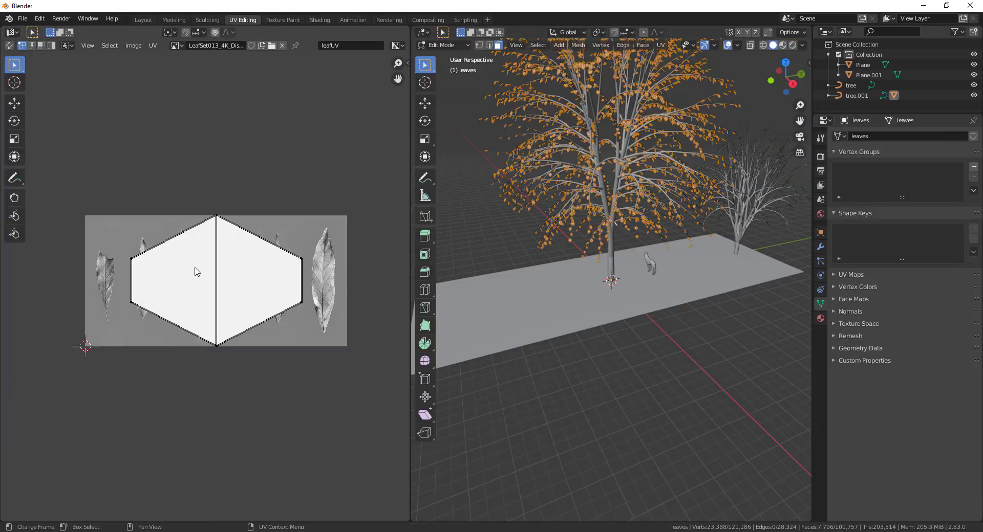
scroll(601, 174, up, 5)
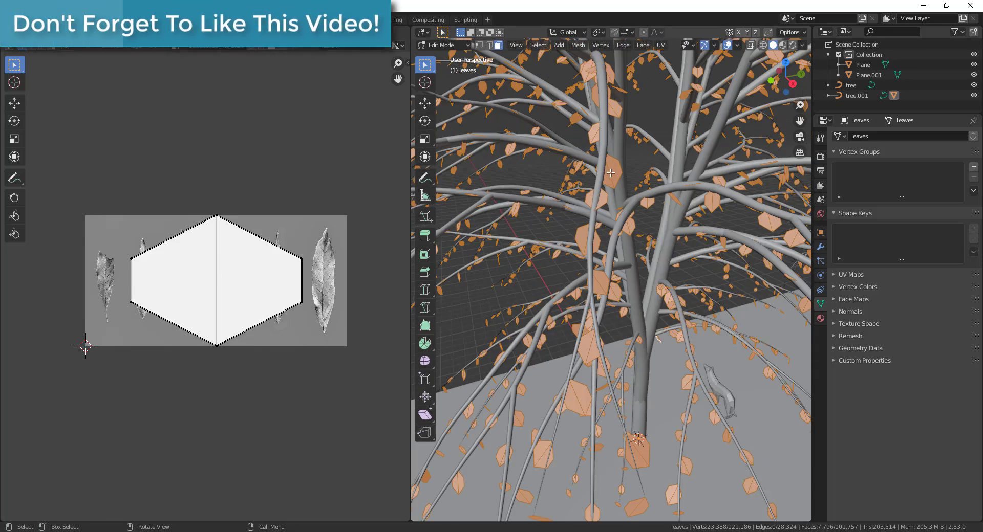
scroll(611, 173, down, 3)
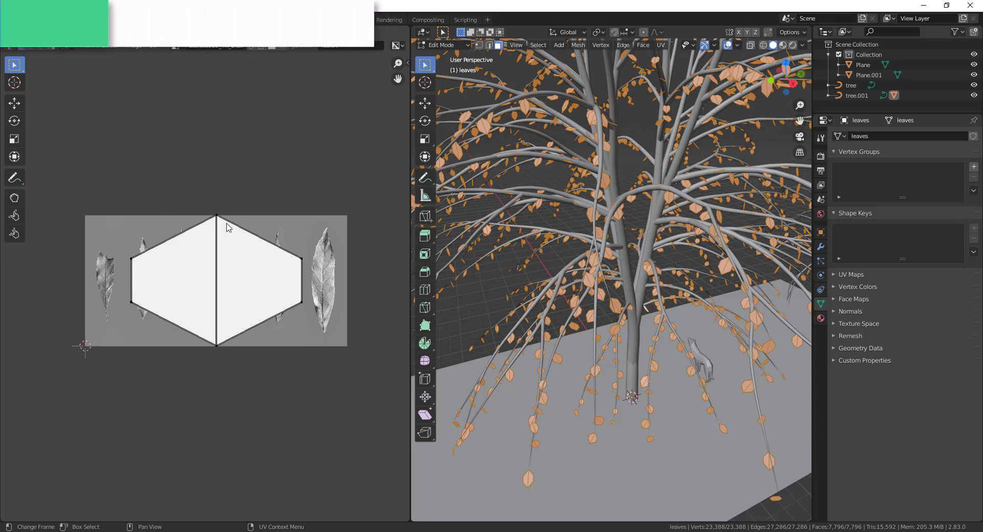
click(178, 46)
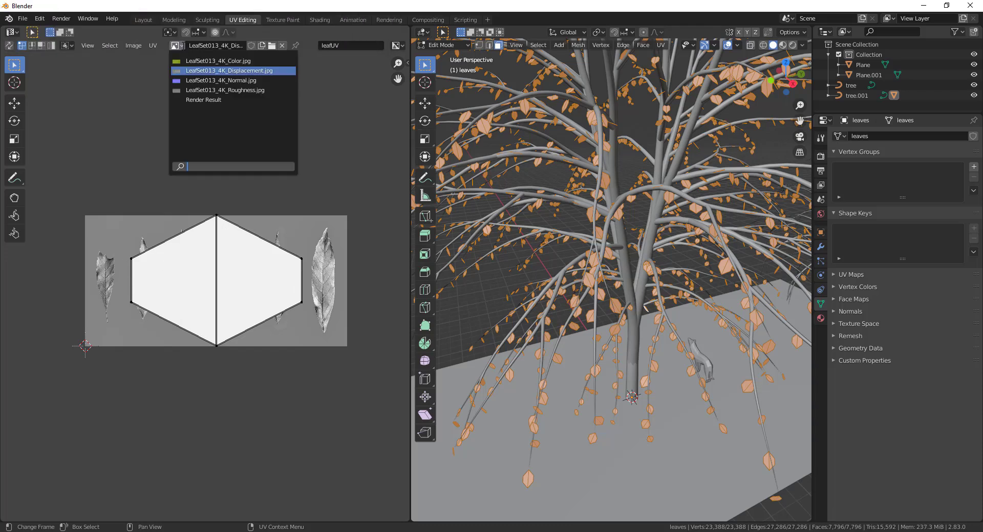
click(210, 61)
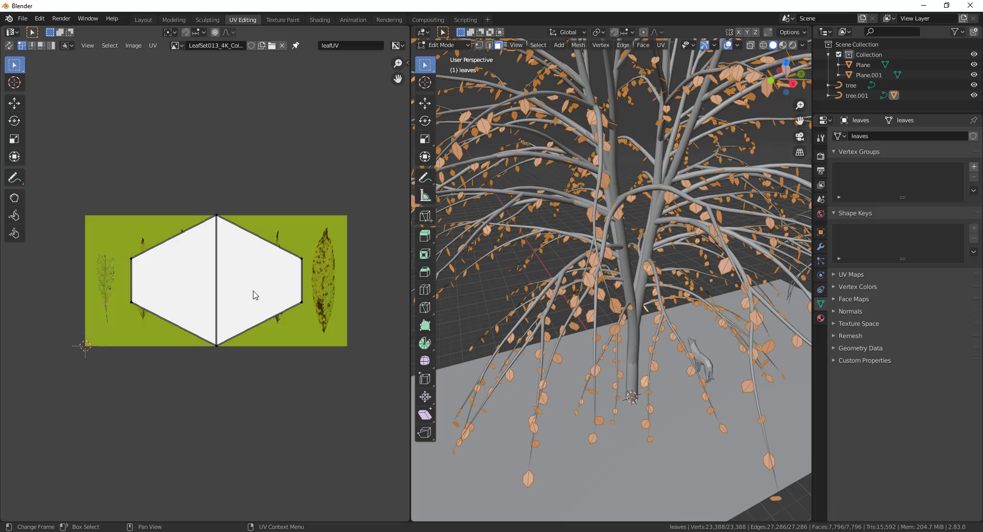
- Scale all the leaf UVs along X to about the width of one leaf and move them over the fourth leaf in the image
key(a)
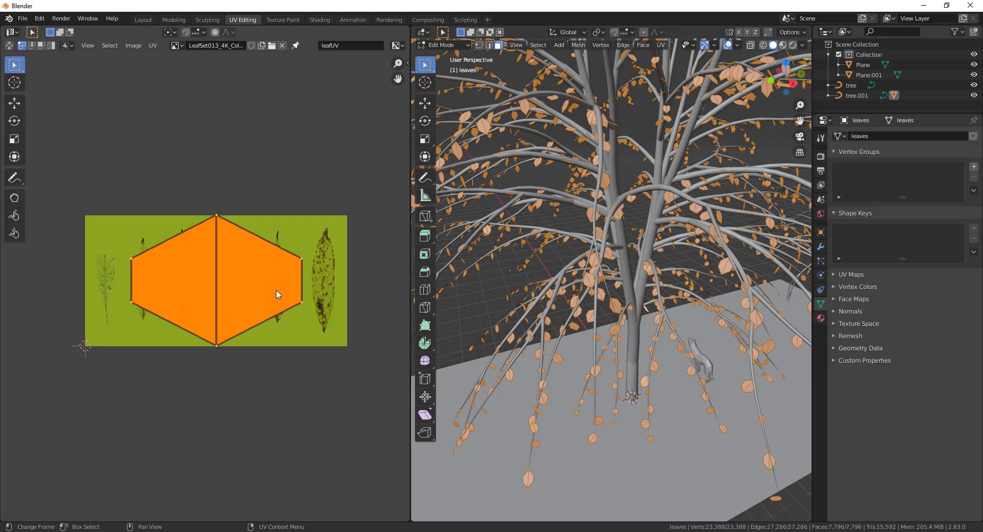
key(s)
key(x)
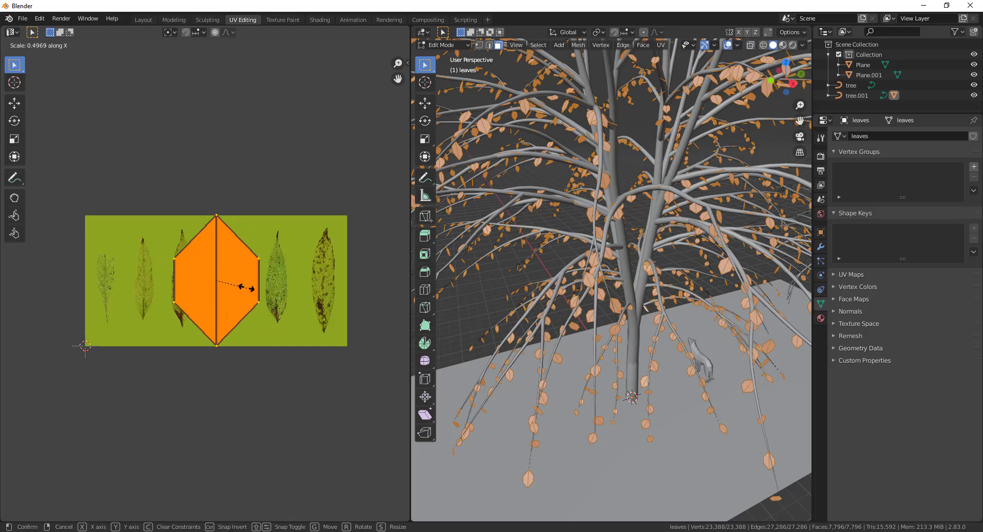
click(224, 285)
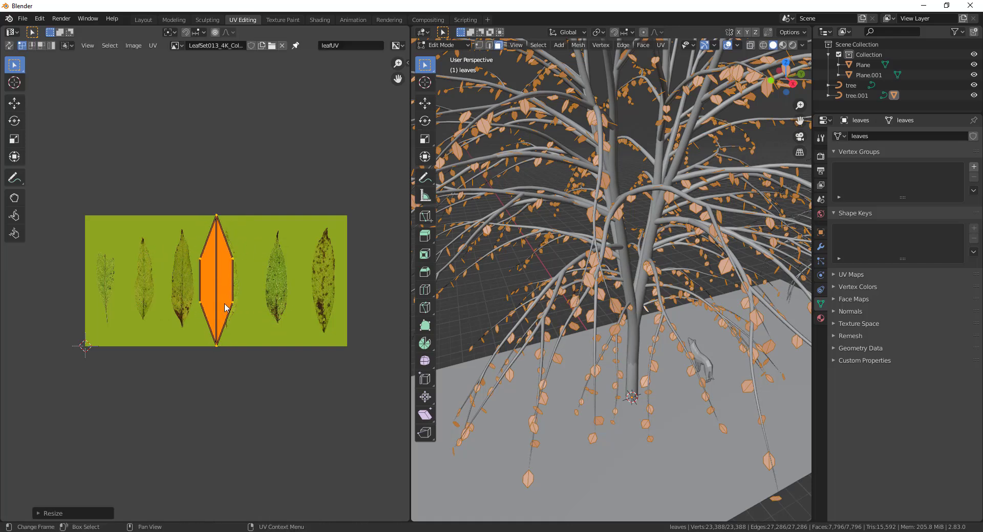
key(g)
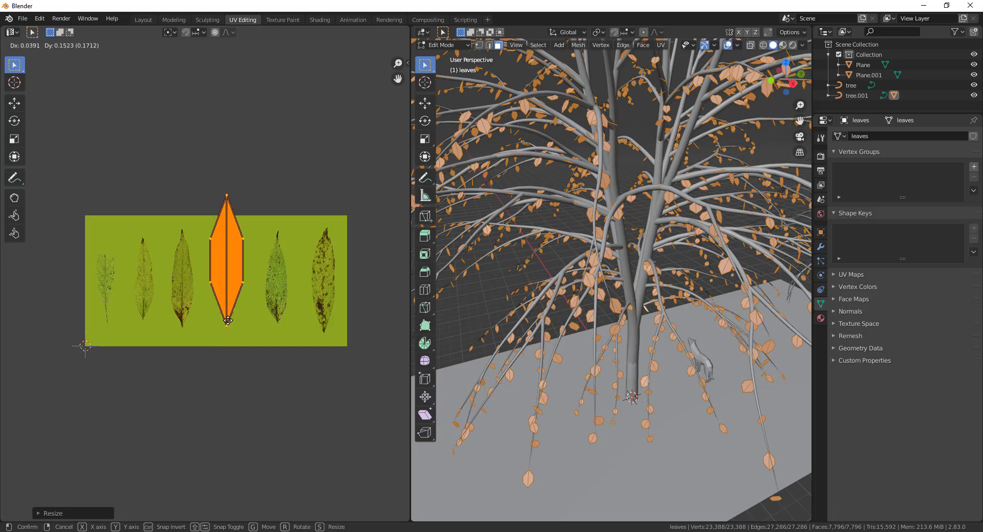
click(229, 321)
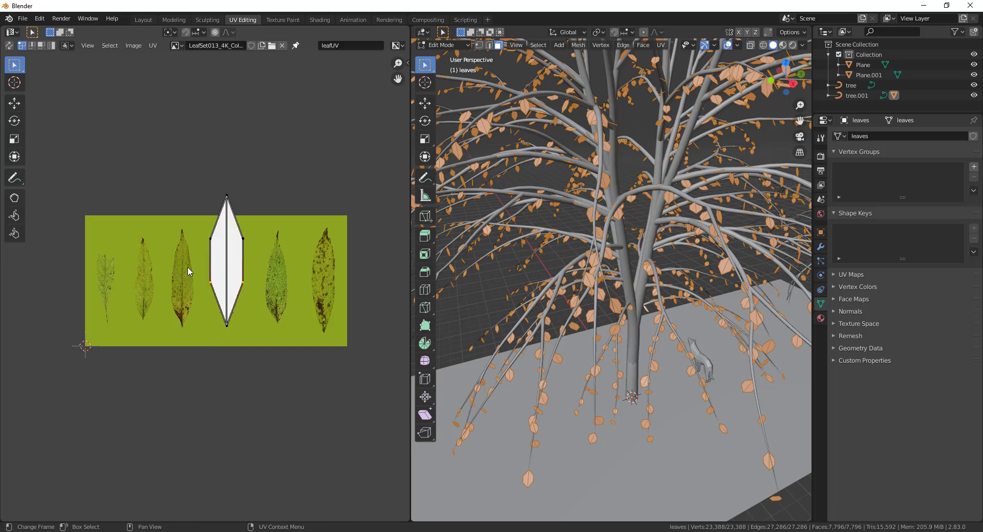
- Scale the side vertex pairs of the leaf UVs to fit the outline of the fourth leaf in the texture
key(s)
click(233, 281)
scroll(233, 280, up, 2)
key(s)
click(236, 300)
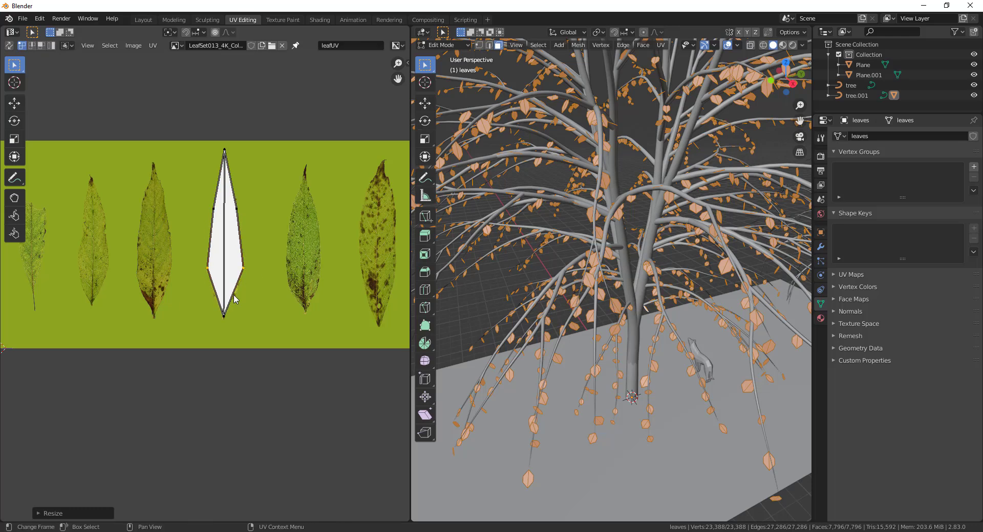
scroll(231, 294, down, 4)
scroll(198, 298, up, 3)
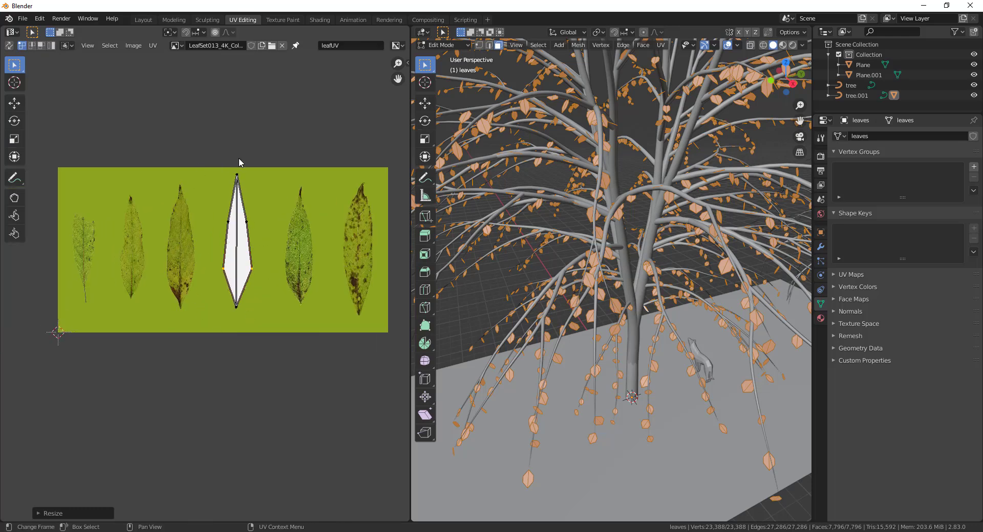
- Show the 3D view in Material Preview shading, return to Object Mode, and inspect the remapped texture on the leaves
click(782, 45)
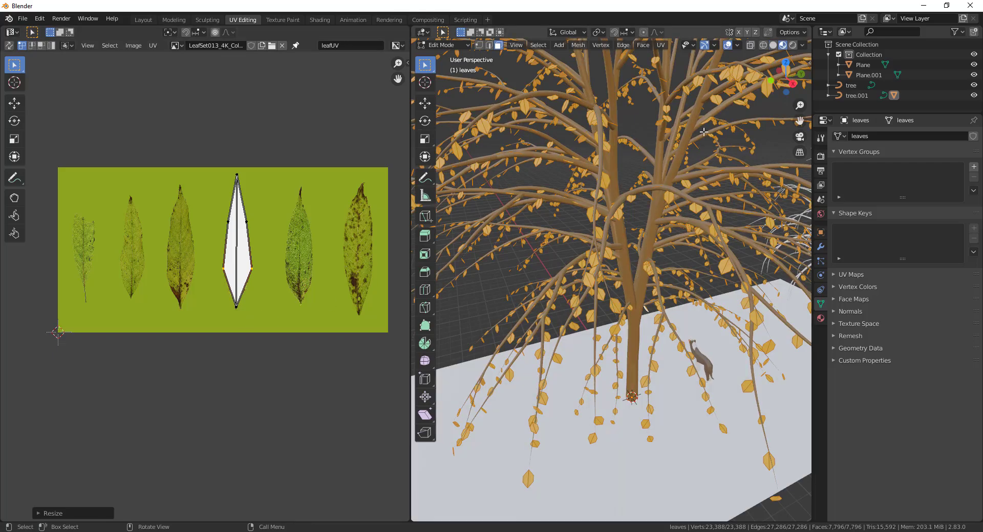
scroll(707, 237, up, 6)
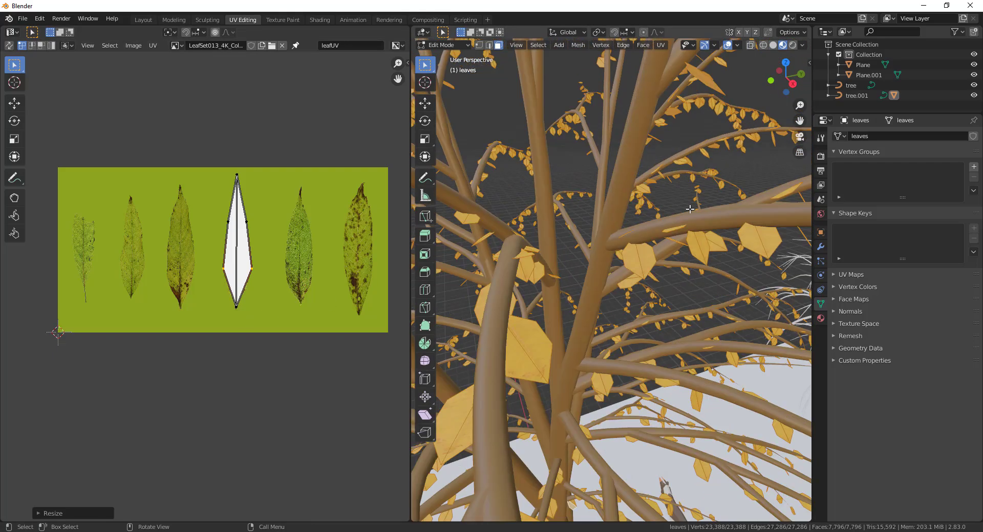
scroll(574, 310, down, 3)
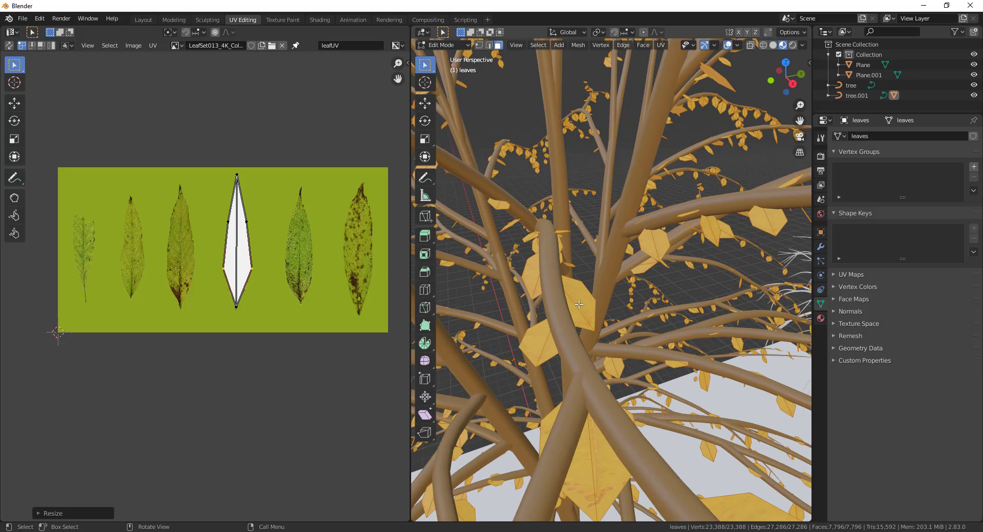
key(Tab)
middle_drag(573, 310, 554, 306)
scroll(555, 301, up, 2)
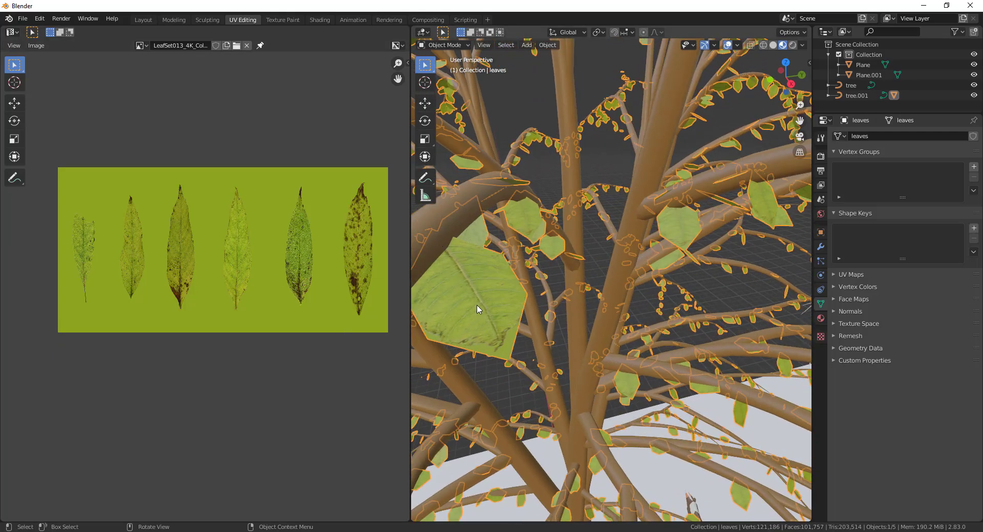
scroll(495, 312, down, 4)
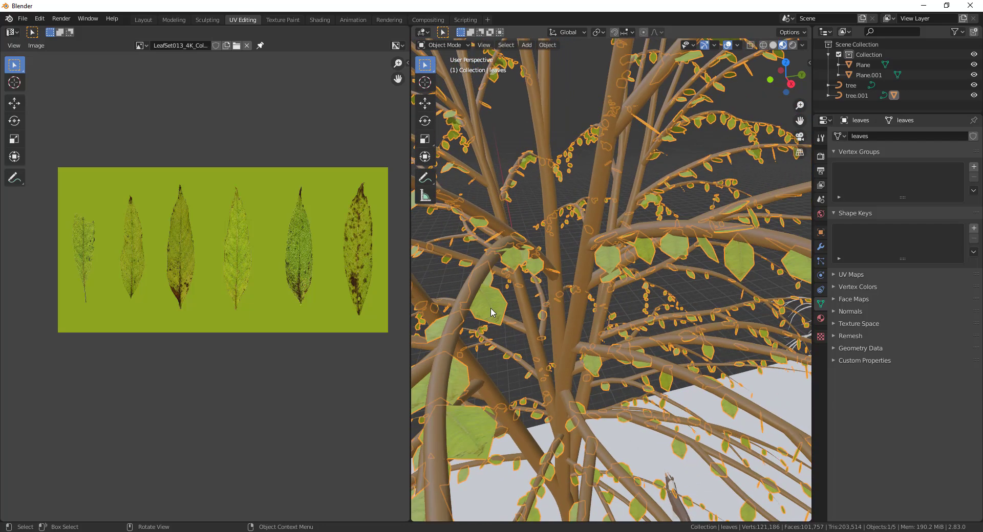
- Compare the leaf UV layout in Edit Mode with the textured foliage in Object Mode, and select the second tree's branches
key(Tab)
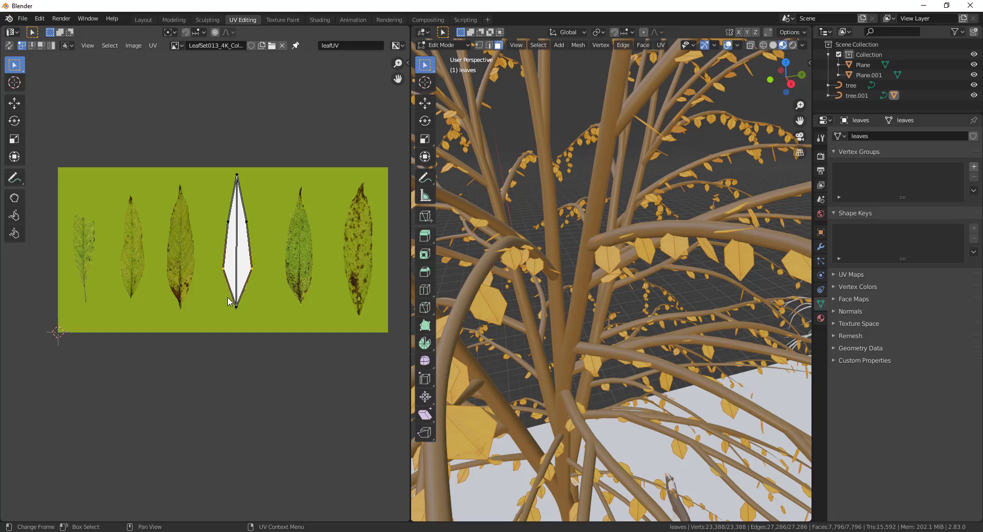
key(Tab)
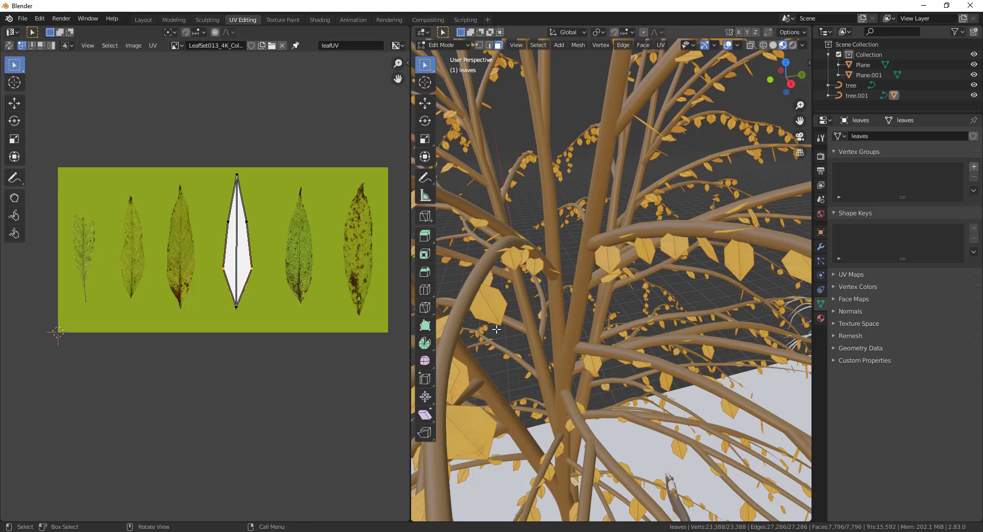
scroll(590, 291, up, 3)
scroll(586, 300, down, 1)
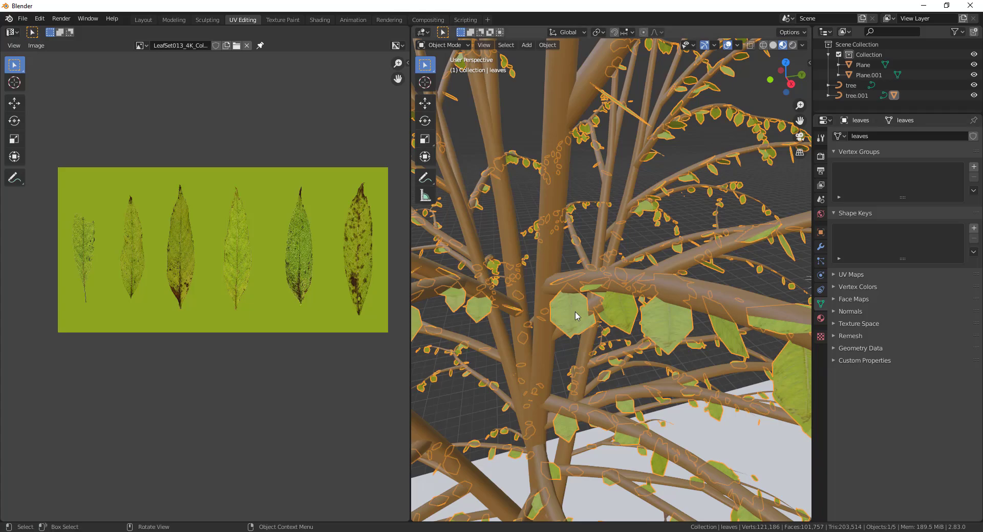
scroll(574, 314, up, 4)
scroll(546, 327, down, 8)
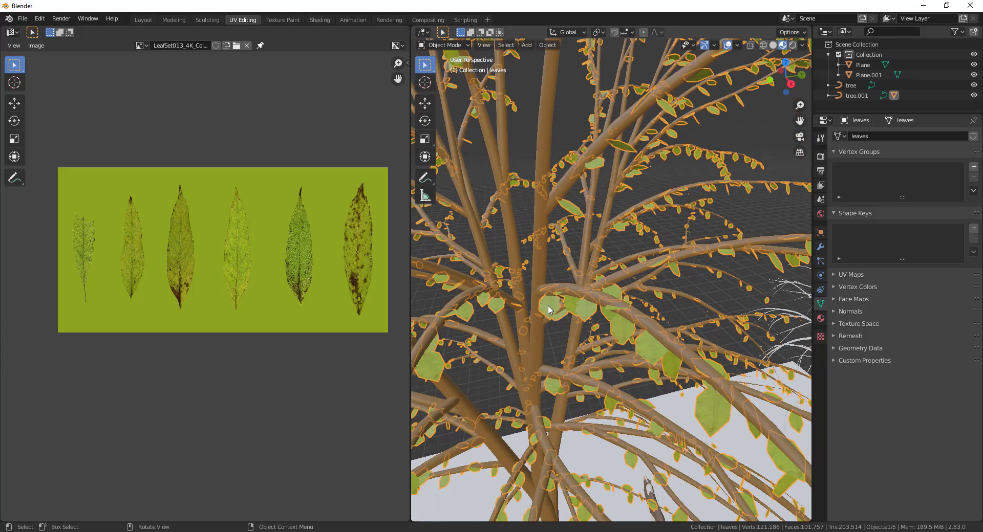
click(544, 286)
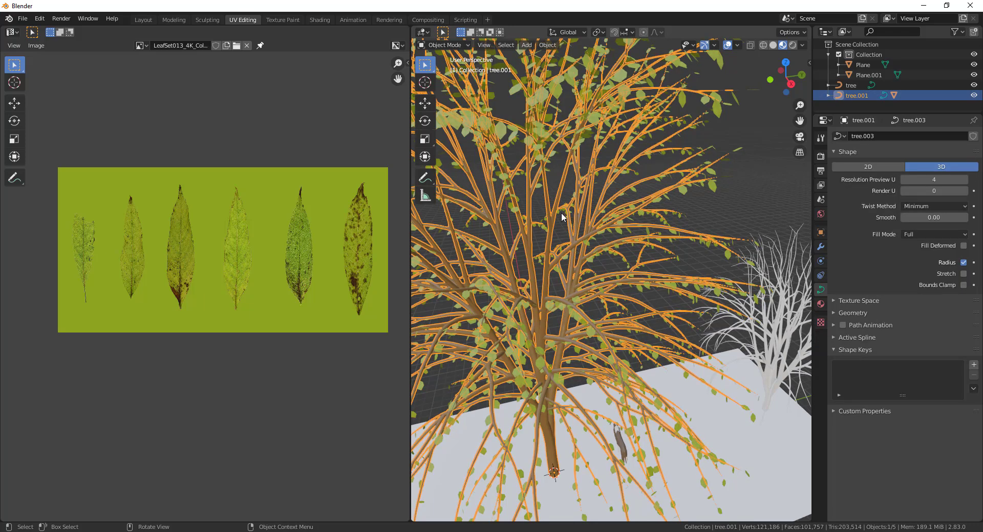
- Load all four bark1 maps from the Bark001_2K folder into the branch material with the Principled Texture Setup
click(317, 19)
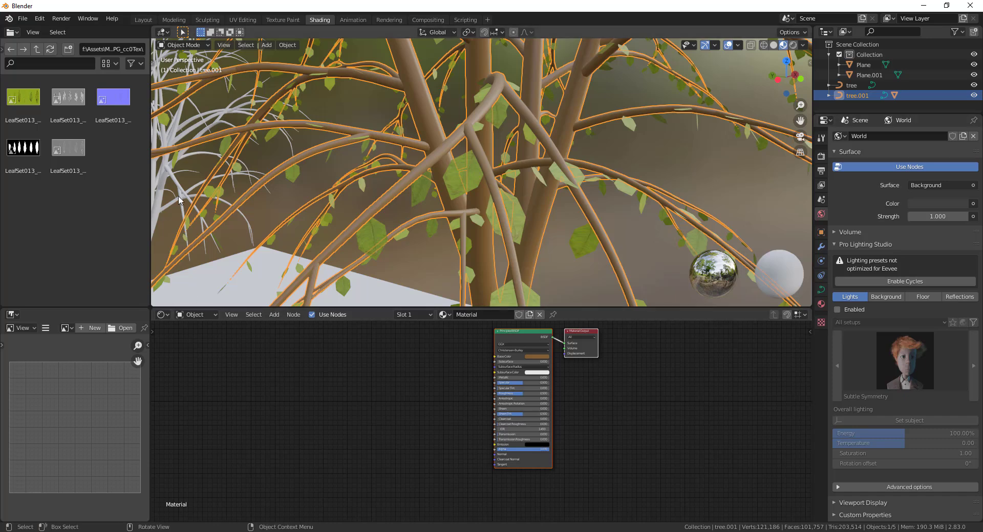
click(37, 49)
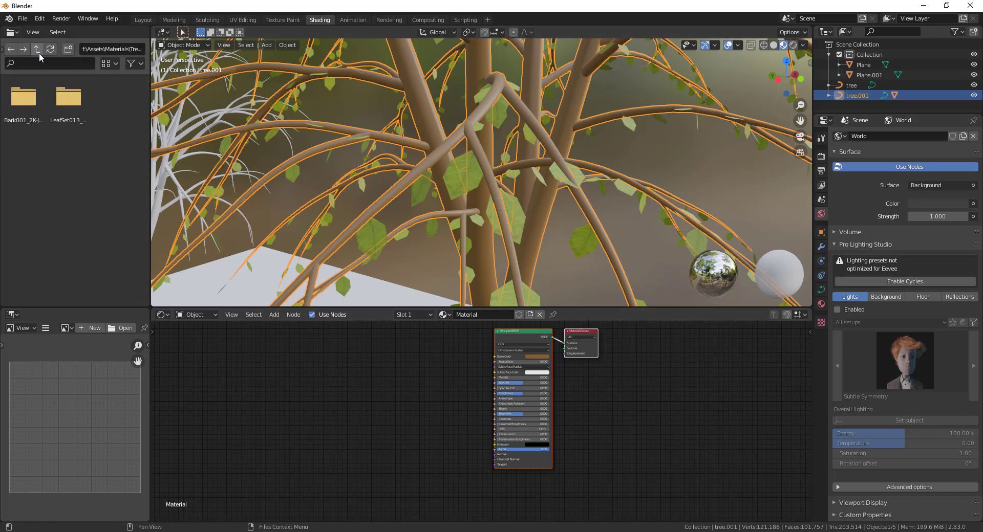
double_click(23, 100)
key(ctrl+shift+t)
key(a)
key(Return)
- Inspect the bark texture on the trunk up close and examine the tree's curve control points in Edit Mode
middle_drag(507, 230, 532, 119)
scroll(524, 195, down, 6)
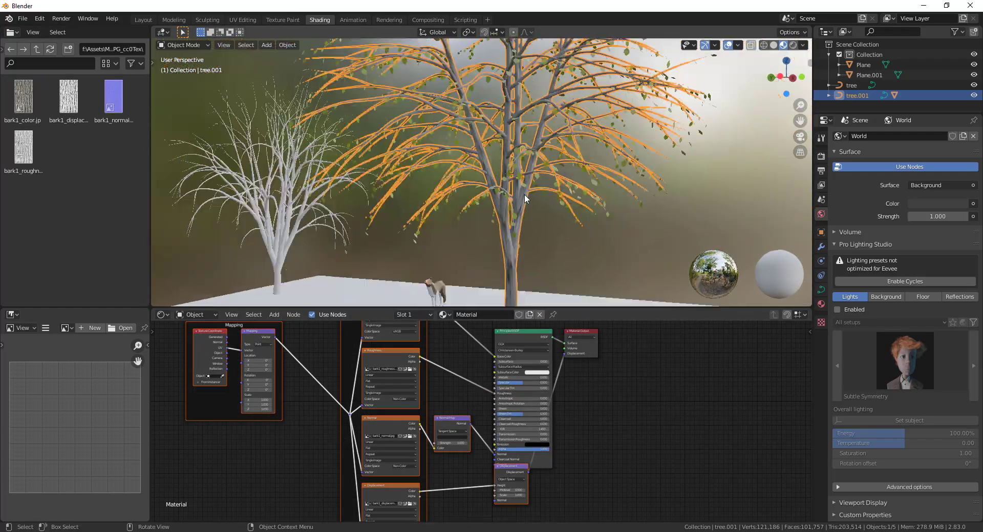
scroll(518, 229, up, 10)
scroll(525, 223, up, 2)
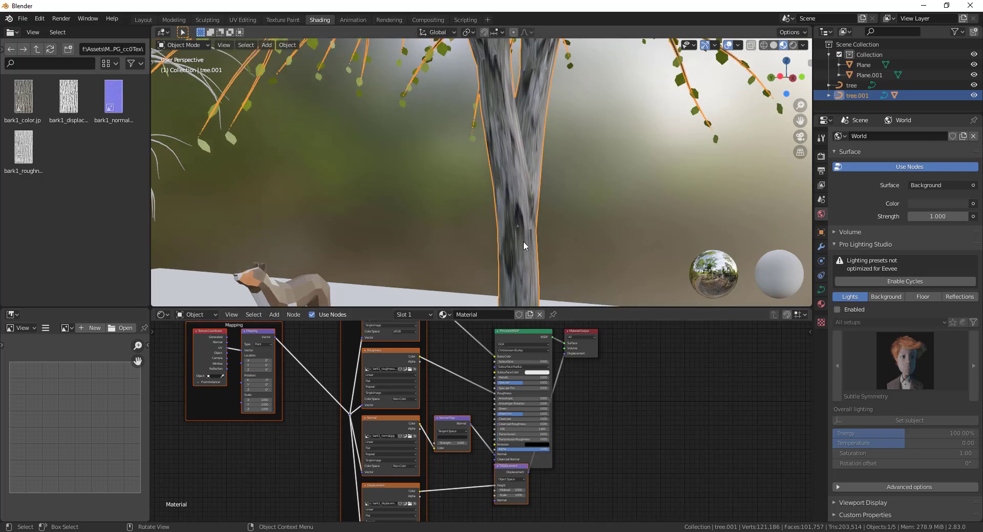
scroll(512, 229, down, 5)
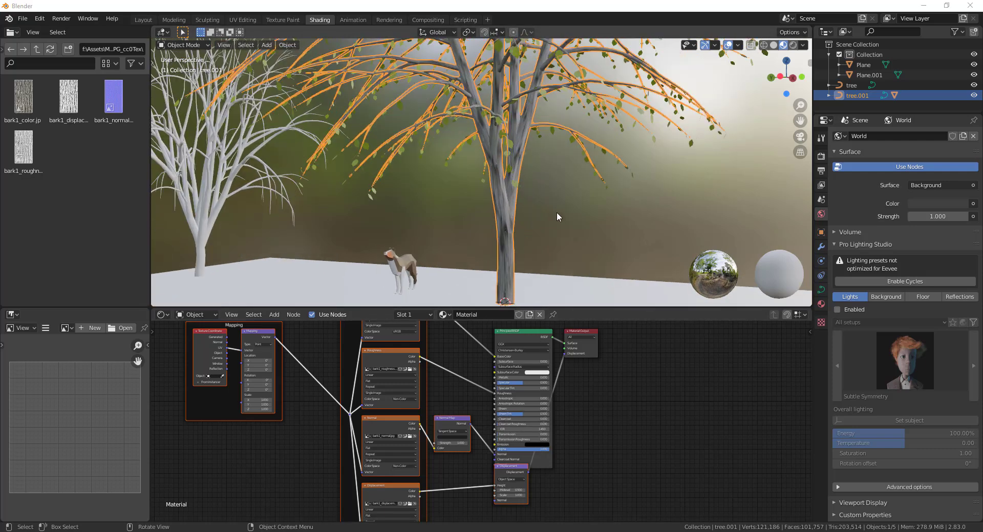
scroll(495, 223, up, 3)
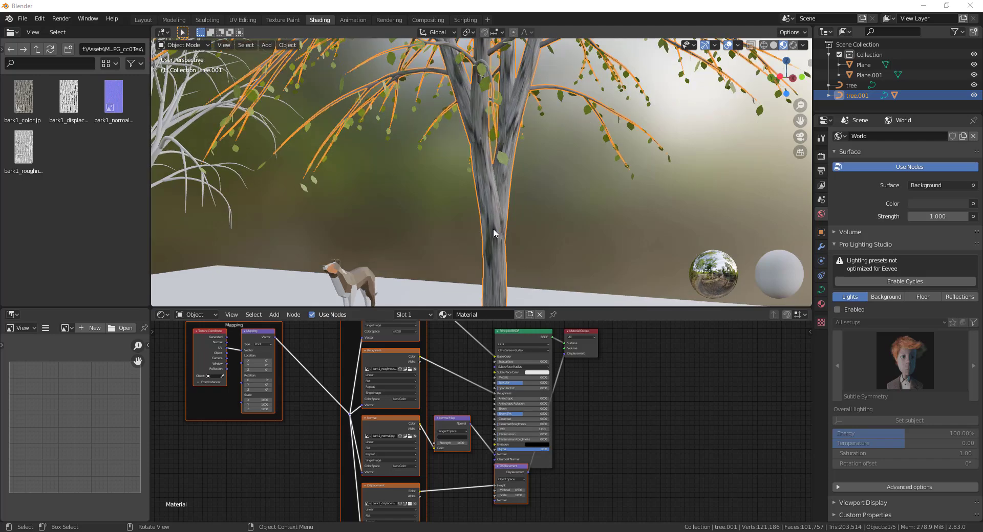
key(Tab)
scroll(506, 174, down, 4)
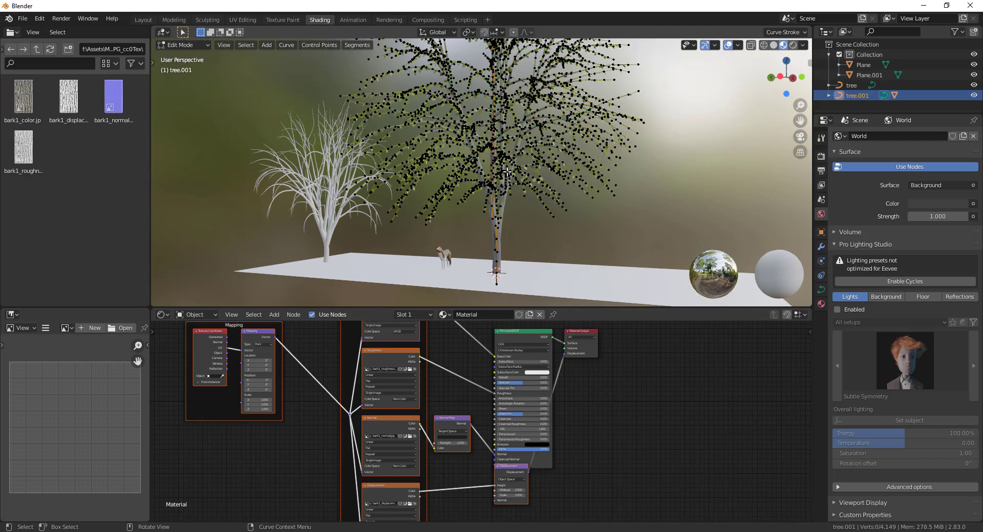
scroll(495, 202, up, 5)
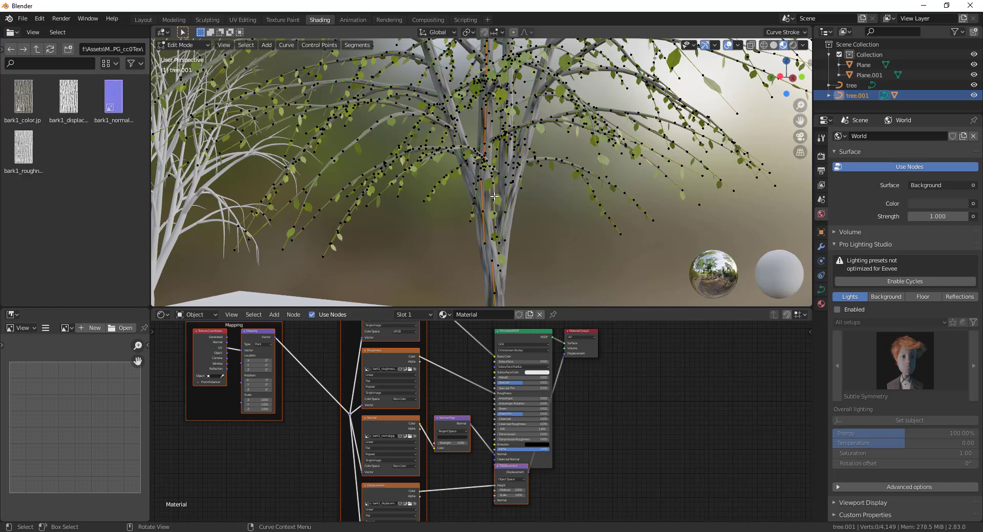
middle_drag(494, 196, 512, 207)
scroll(527, 207, down, 4)
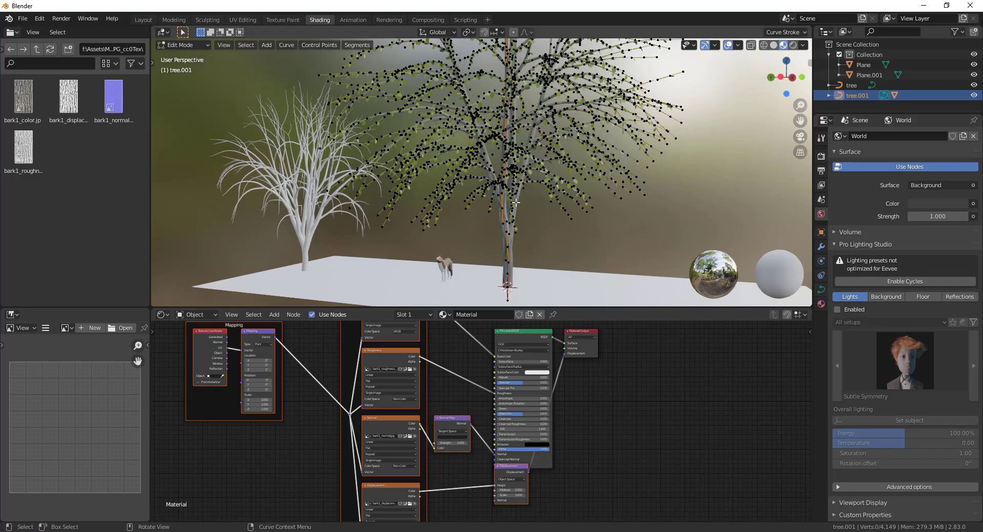
scroll(515, 202, up, 2)
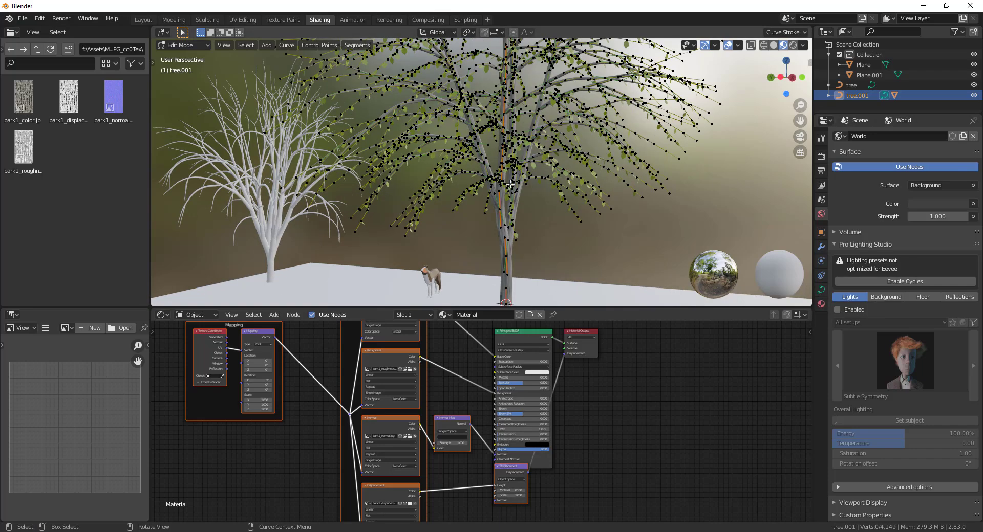
- Return the branches of the second tree to Object Mode and convert the curve to a mesh
click(143, 20)
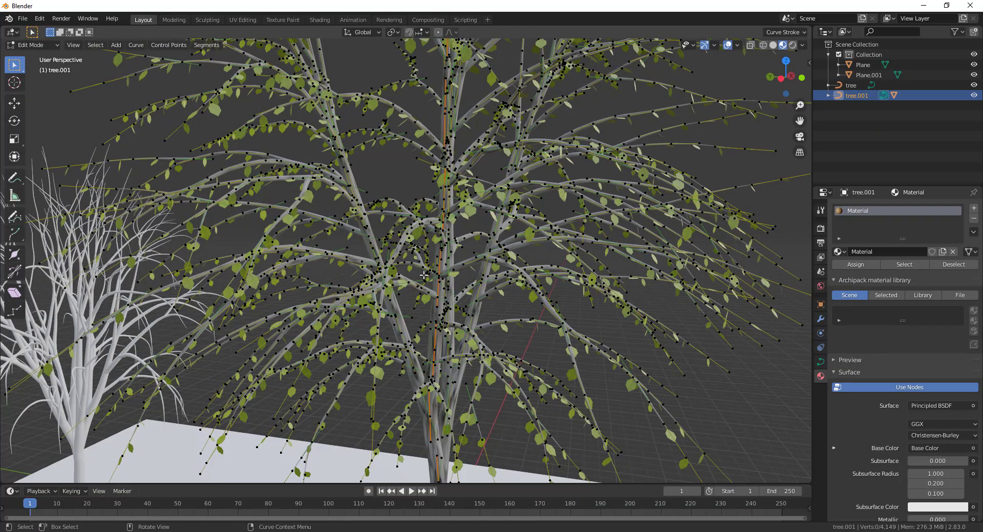
key(Tab)
scroll(450, 347, up, 1)
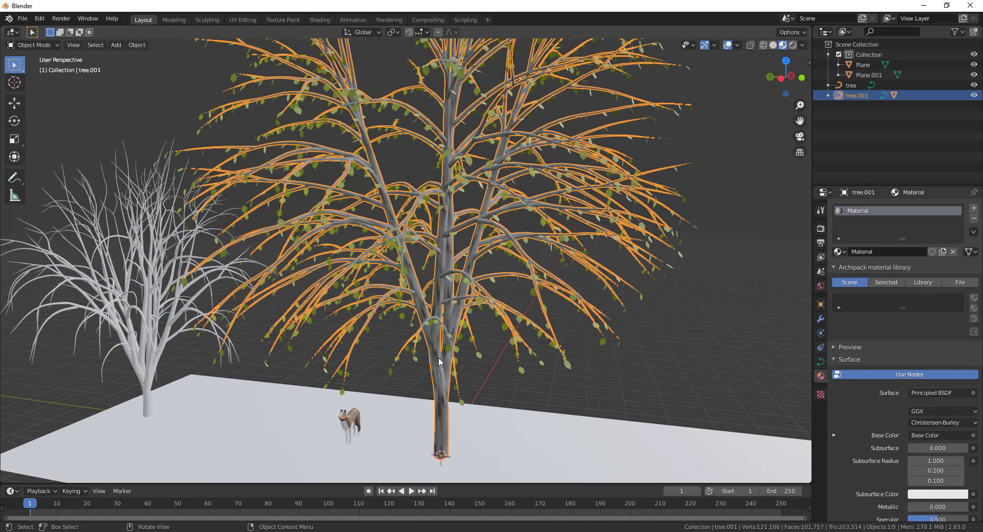
click(138, 47)
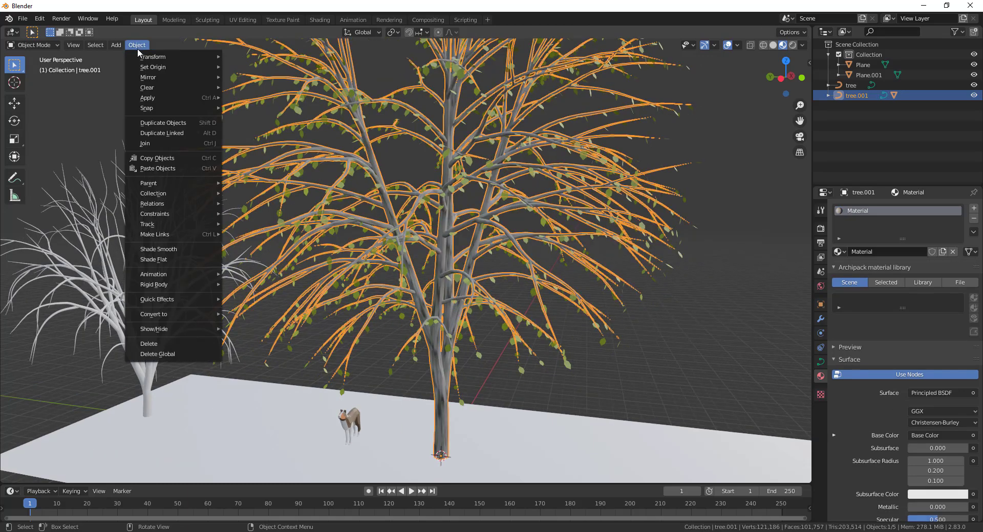
mouse_move(167, 316)
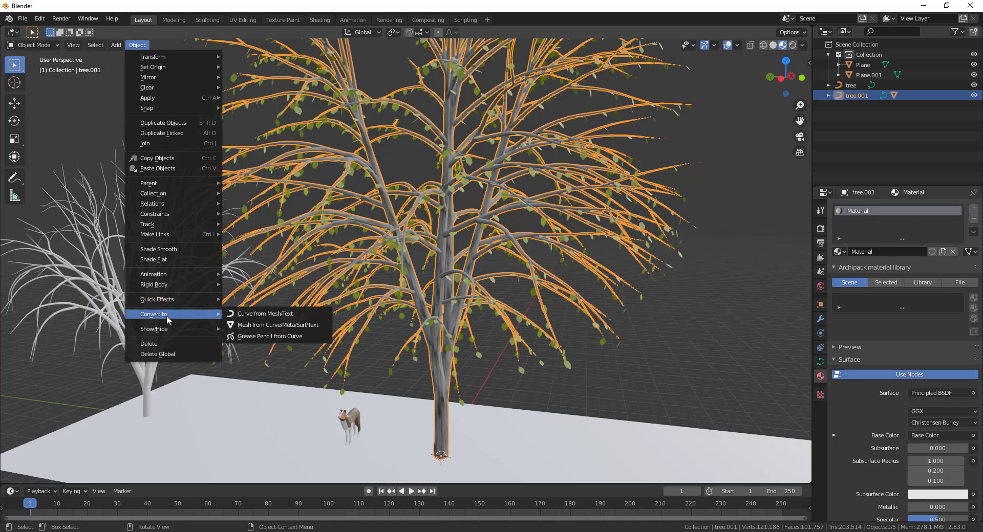
click(260, 327)
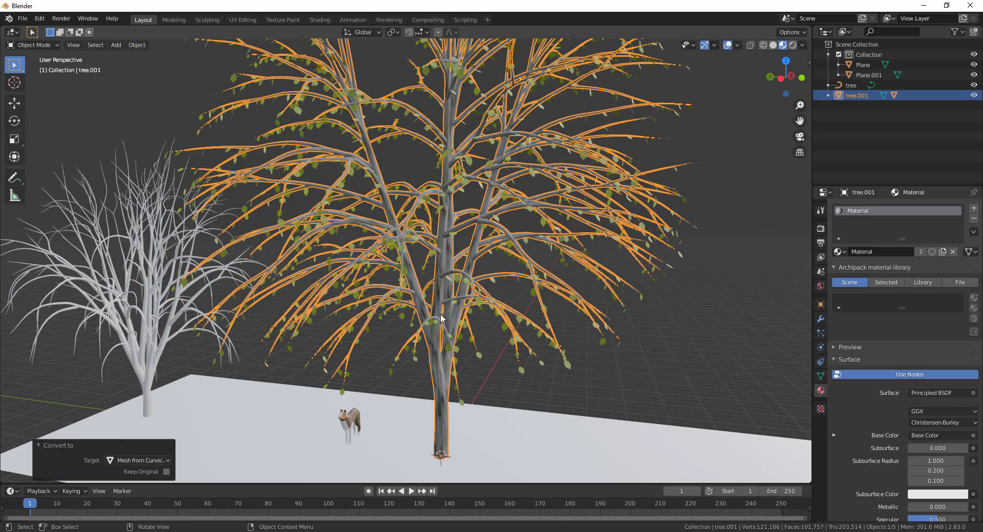
- Examine the converted branch mesh in Edit Mode, select all its faces, and return to Object Mode
key(Tab)
scroll(438, 291, up, 5)
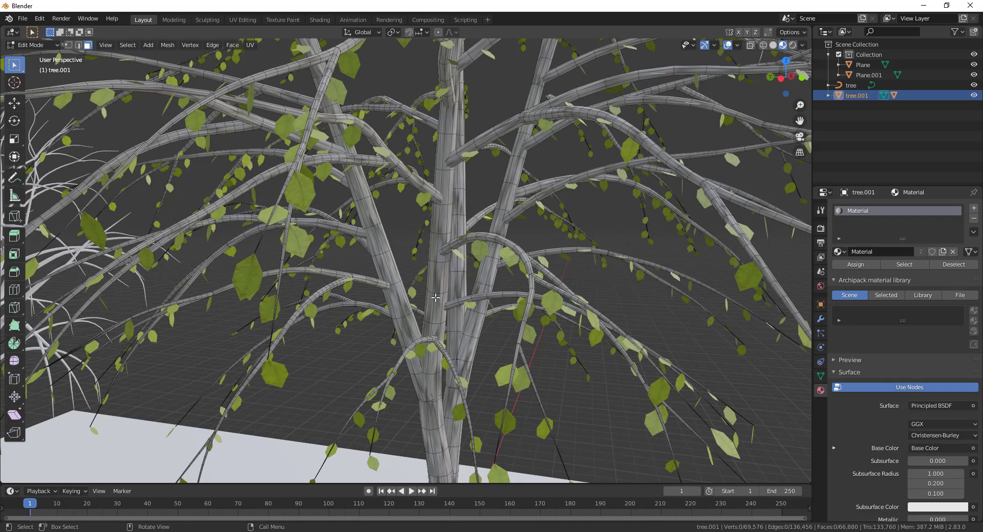
scroll(435, 298, up, 4)
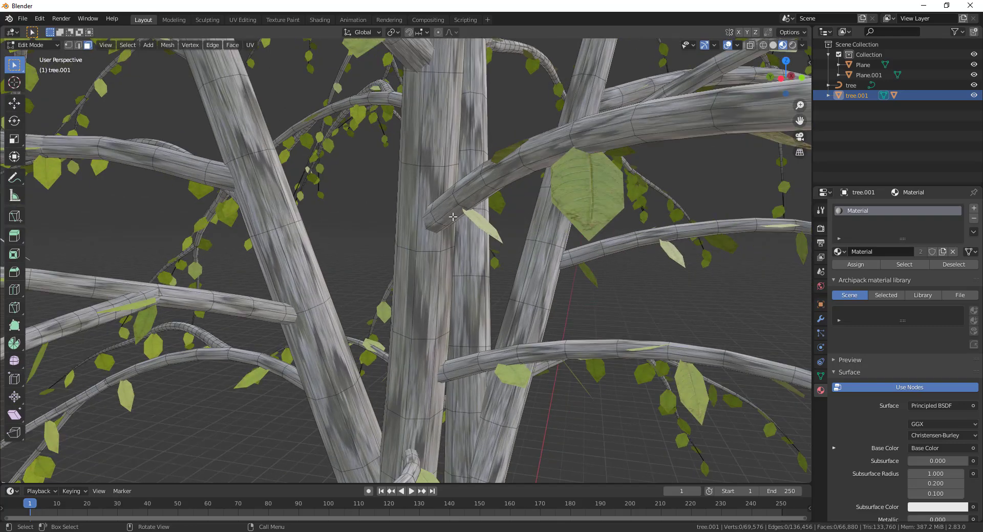
scroll(438, 233, down, 3)
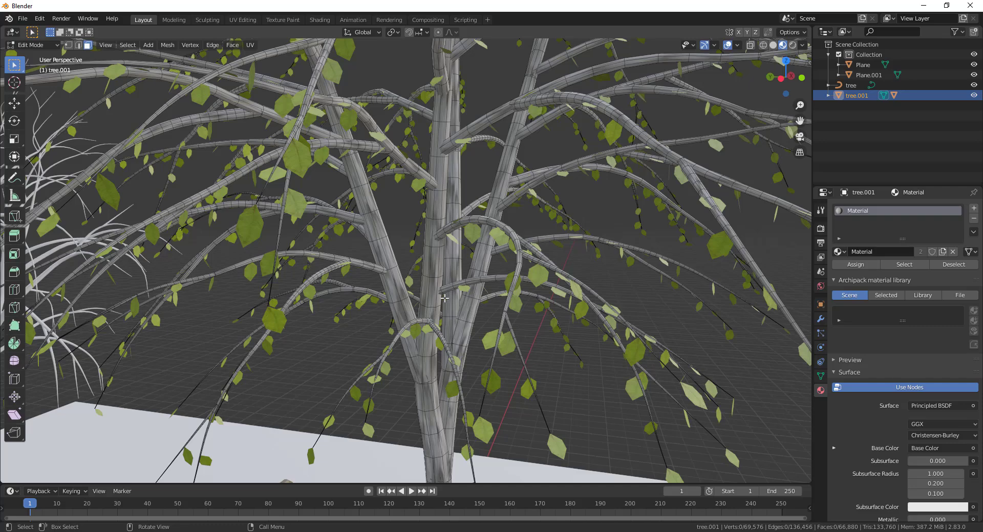
key(a)
key(Tab)
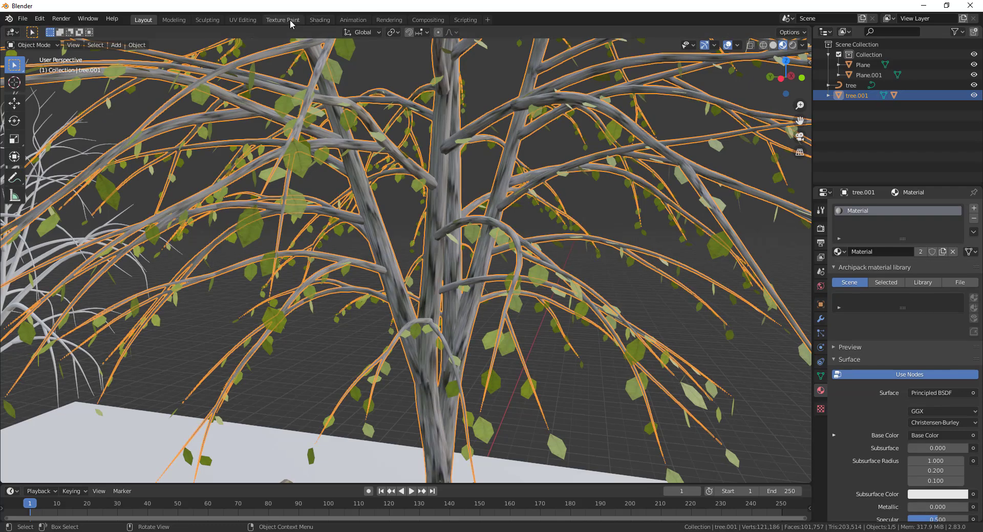
- Scale all the branch UVs over the bark1_color.jpg image, adjusting them along Y and widening them beyond the image's sides
click(241, 20)
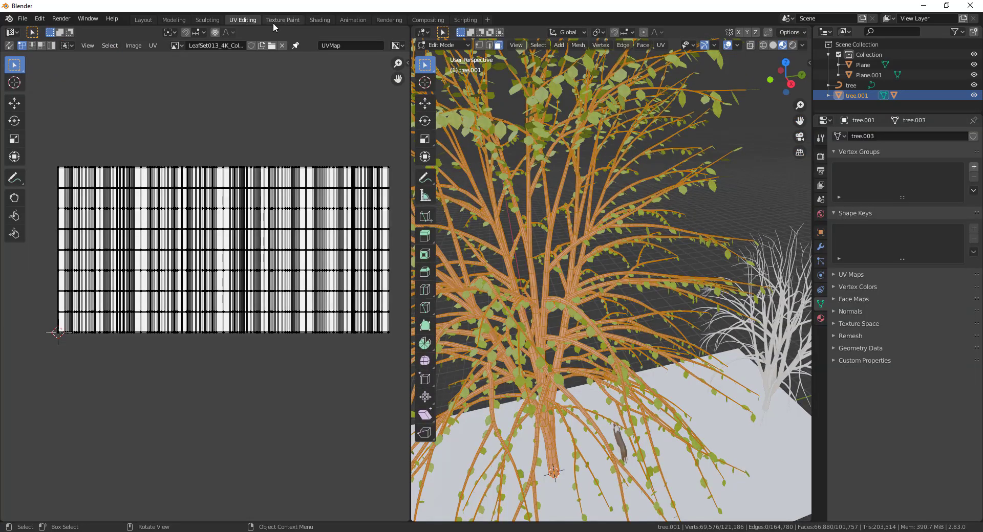
key(a)
key(s)
key(y)
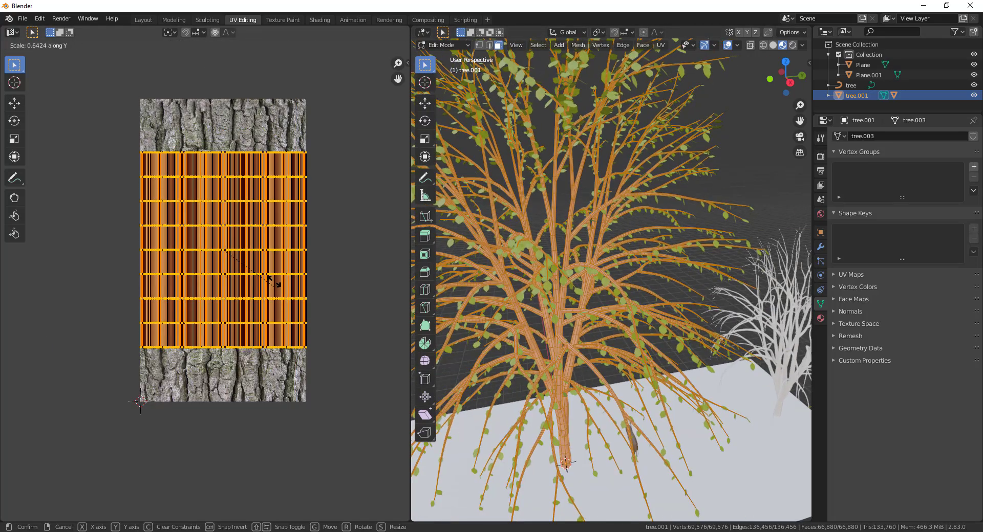
click(255, 279)
key(s)
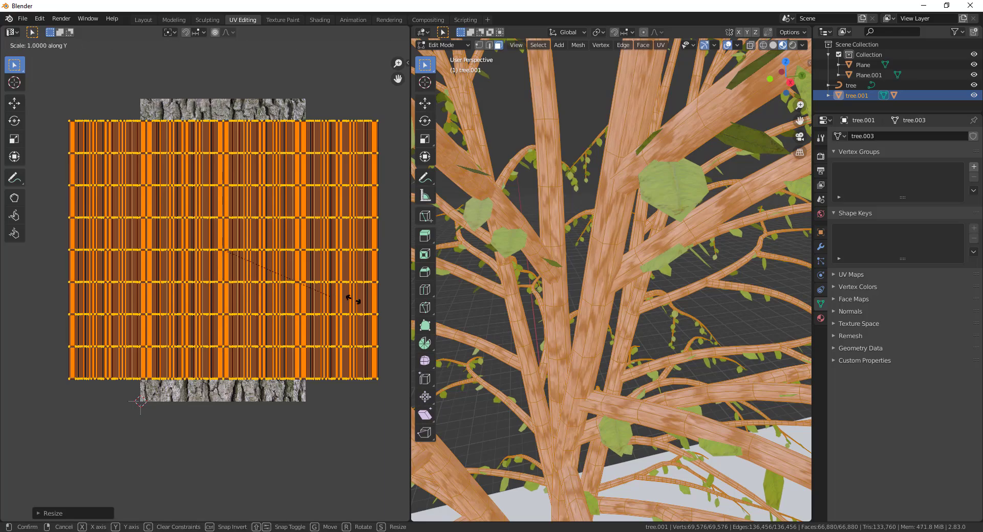
key(Return)
- Return to Object Mode and inspect the rescaled bark texture on the trunk, the branches, and the whole tree
key(Tab)
scroll(601, 397, down, 3)
scroll(580, 420, up, 2)
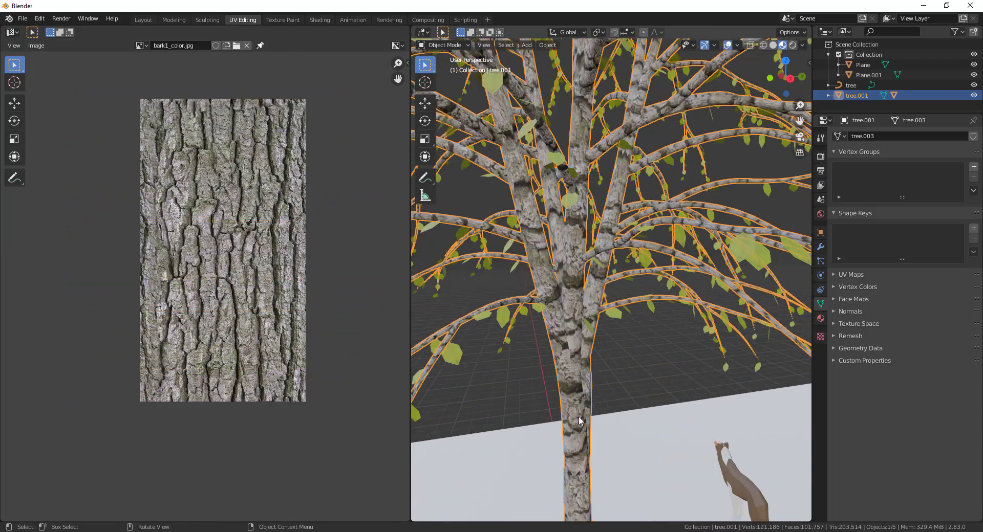
scroll(588, 304, down, 6)
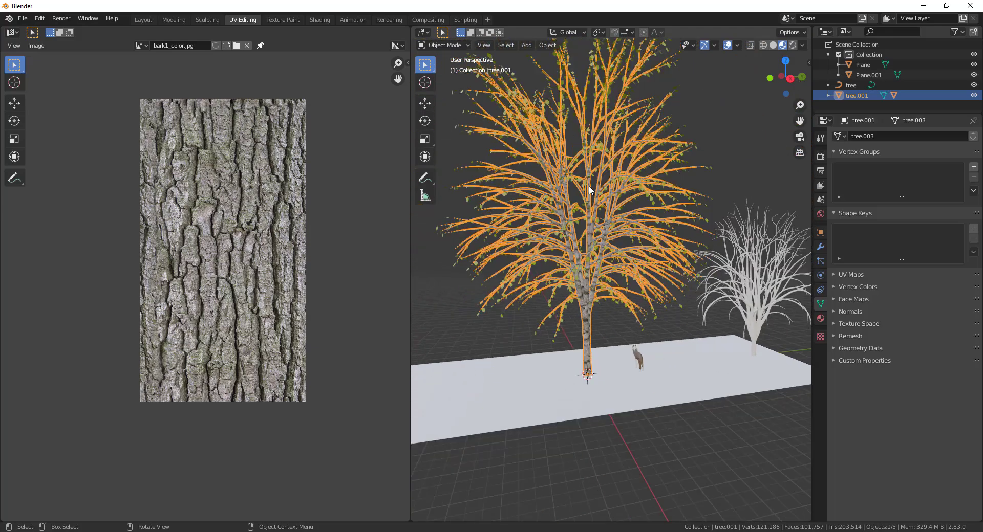
scroll(589, 238, up, 5)
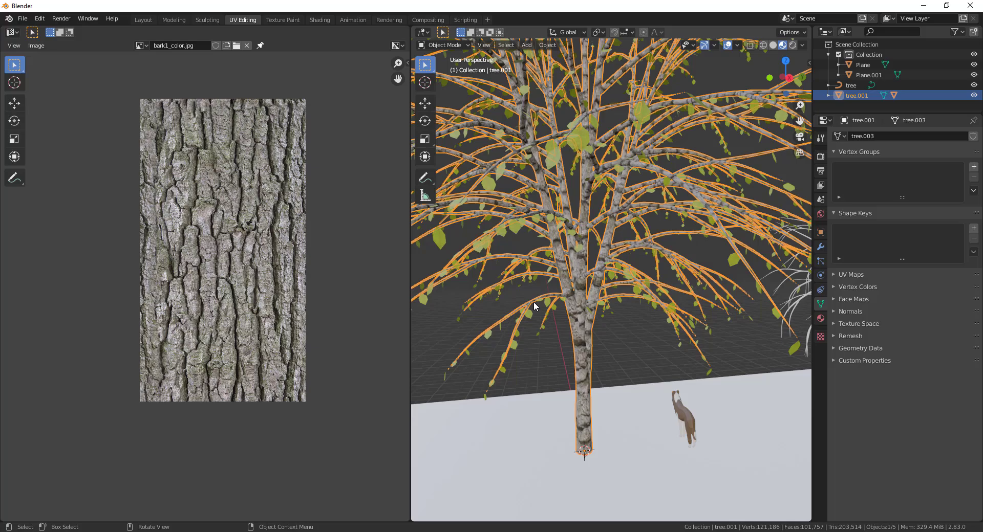
scroll(600, 264, down, 5)
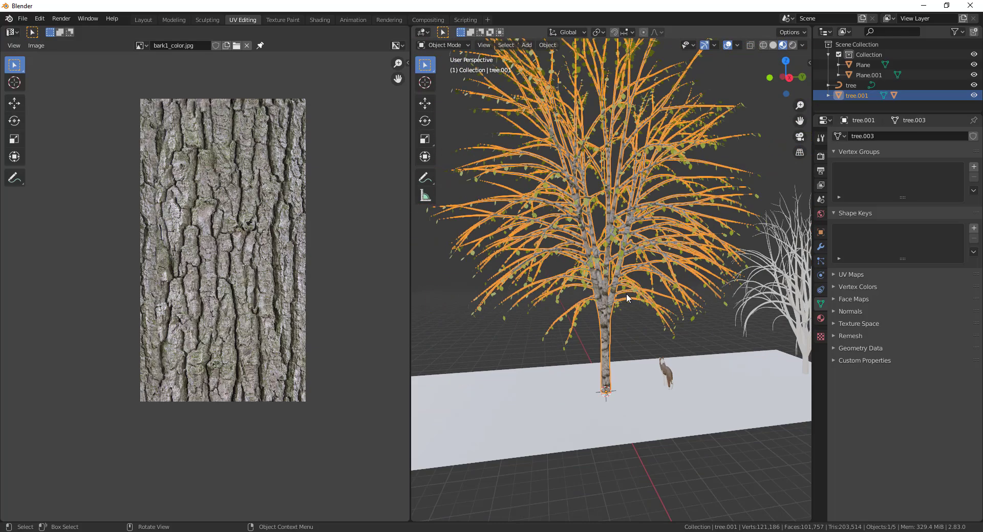
scroll(627, 238, up, 2)
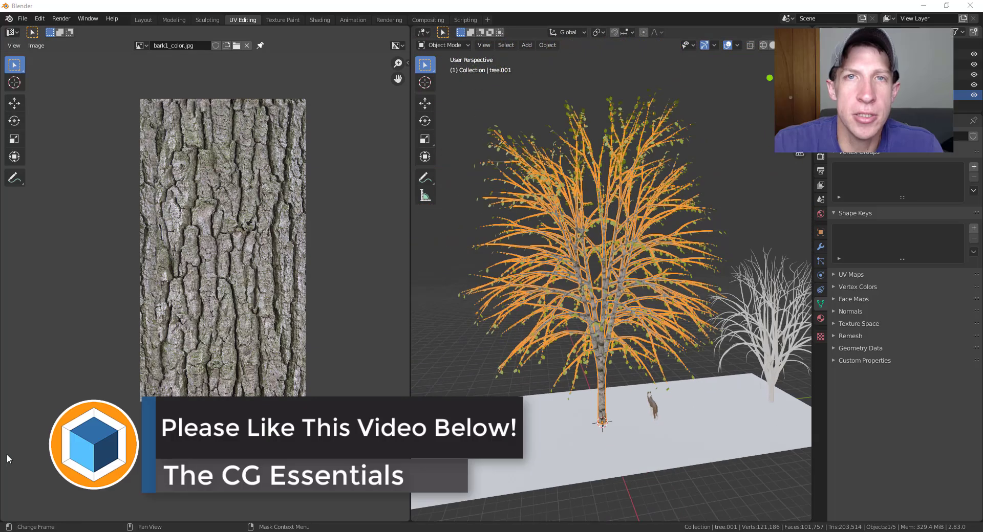